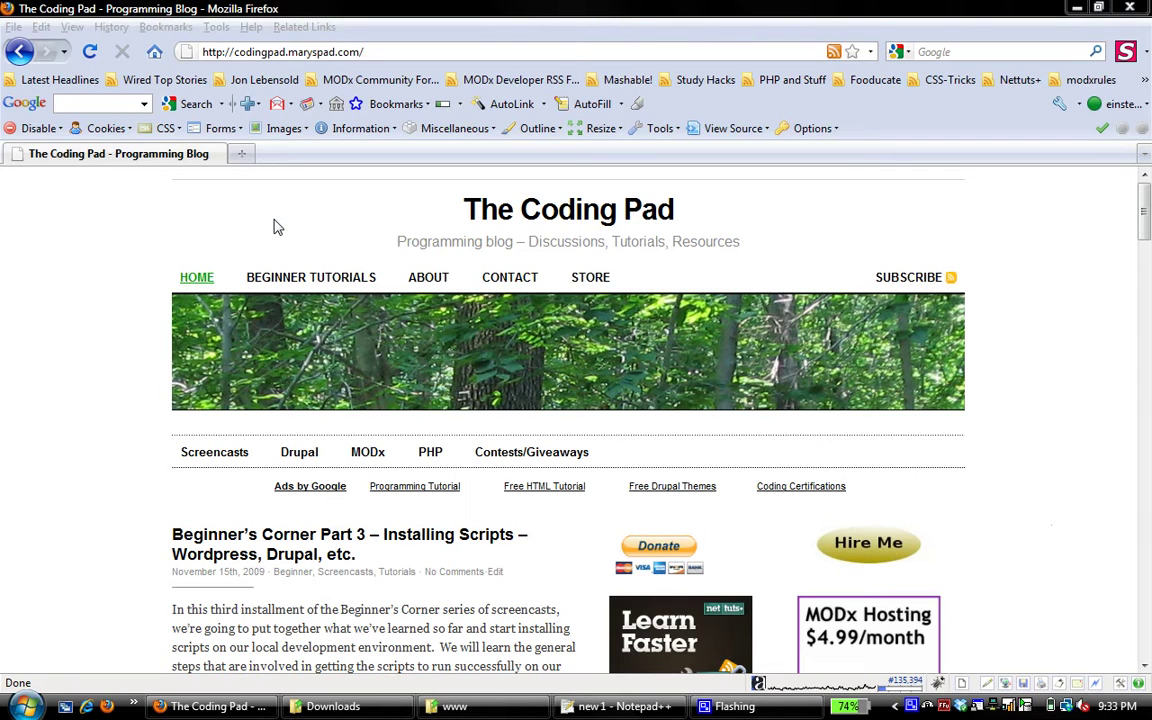
# Browse The Coding Pad's Beginner Tutorials MODx series, then bring up the WampServer tray menu
pyautogui.click(293, 278)
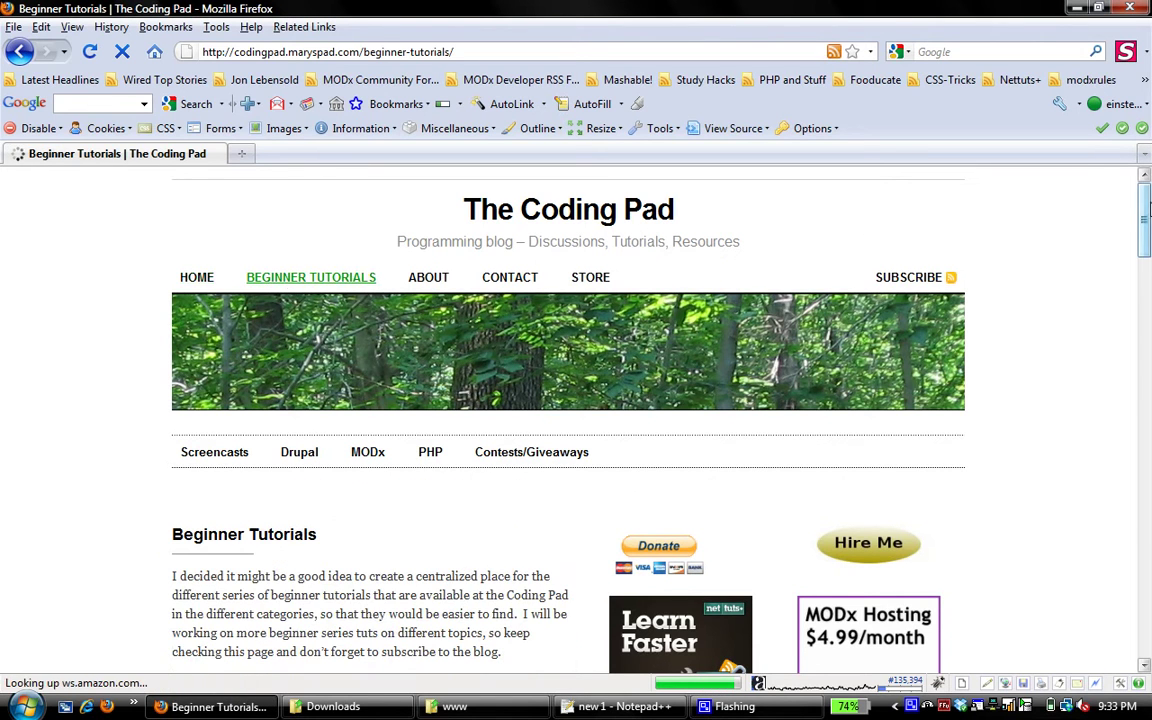
pyautogui.moveTo(1146, 212); pyautogui.dragTo(1148, 328)
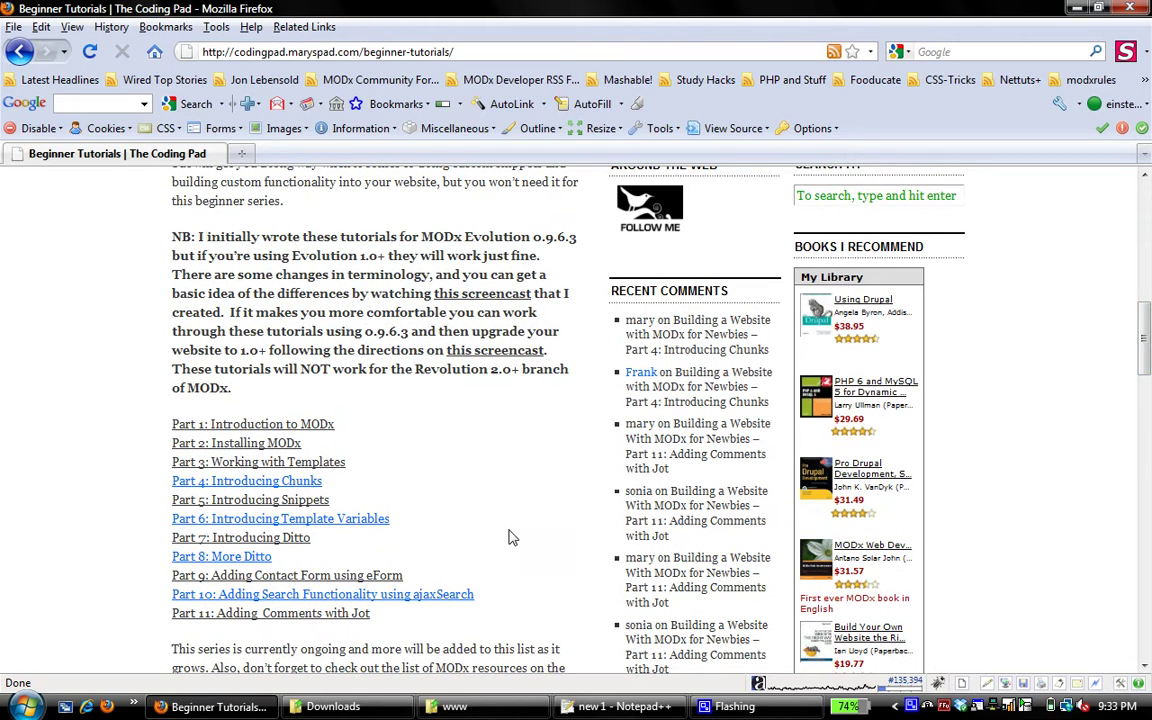
pyautogui.moveTo(1146, 338); pyautogui.dragTo(1147, 190)
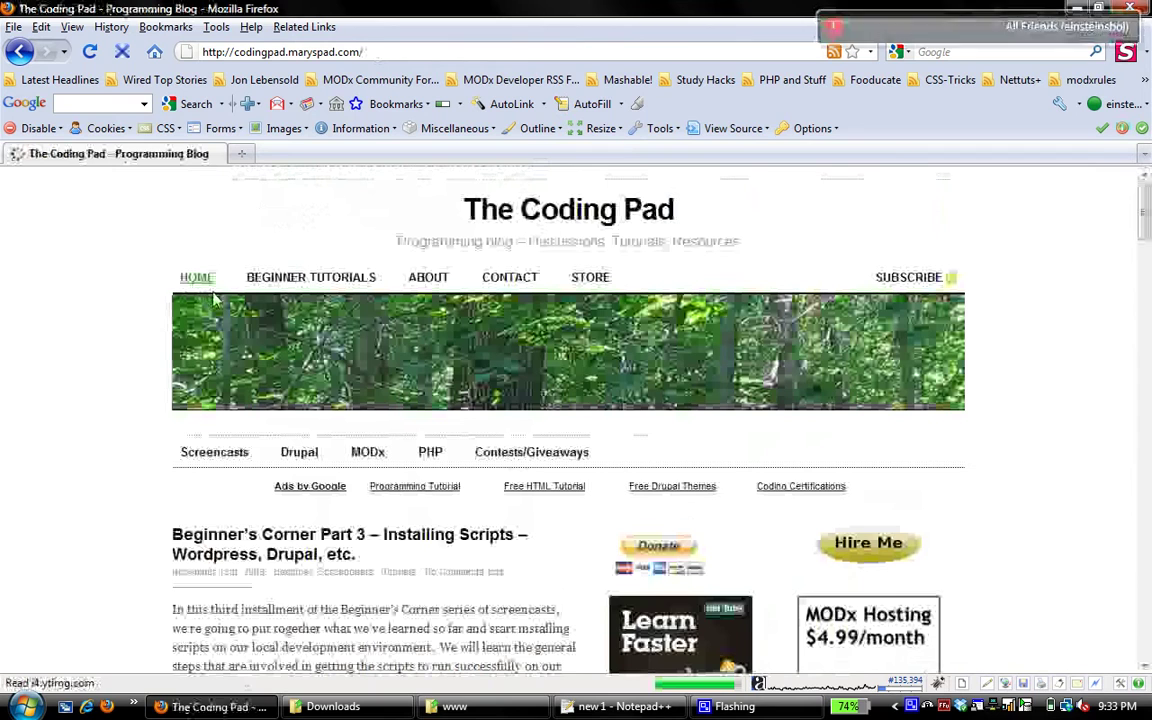
pyautogui.click(930, 707)
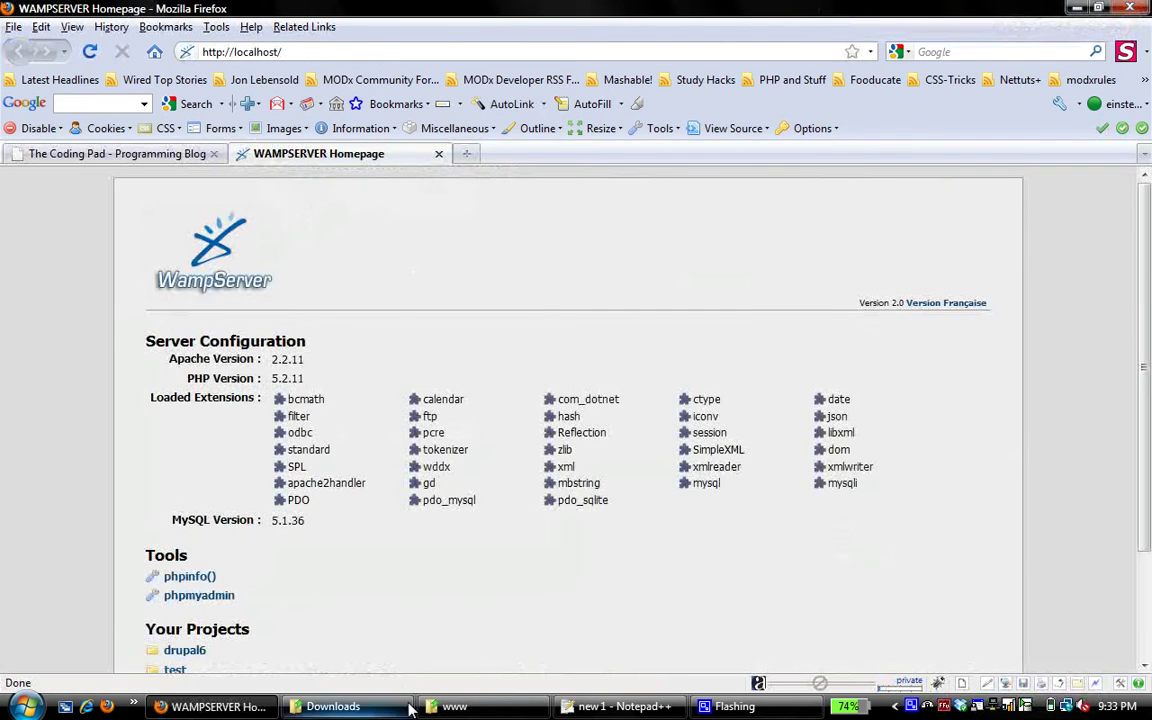
# Bring up the www folder window in Windows Explorer
pyautogui.click(370, 710)
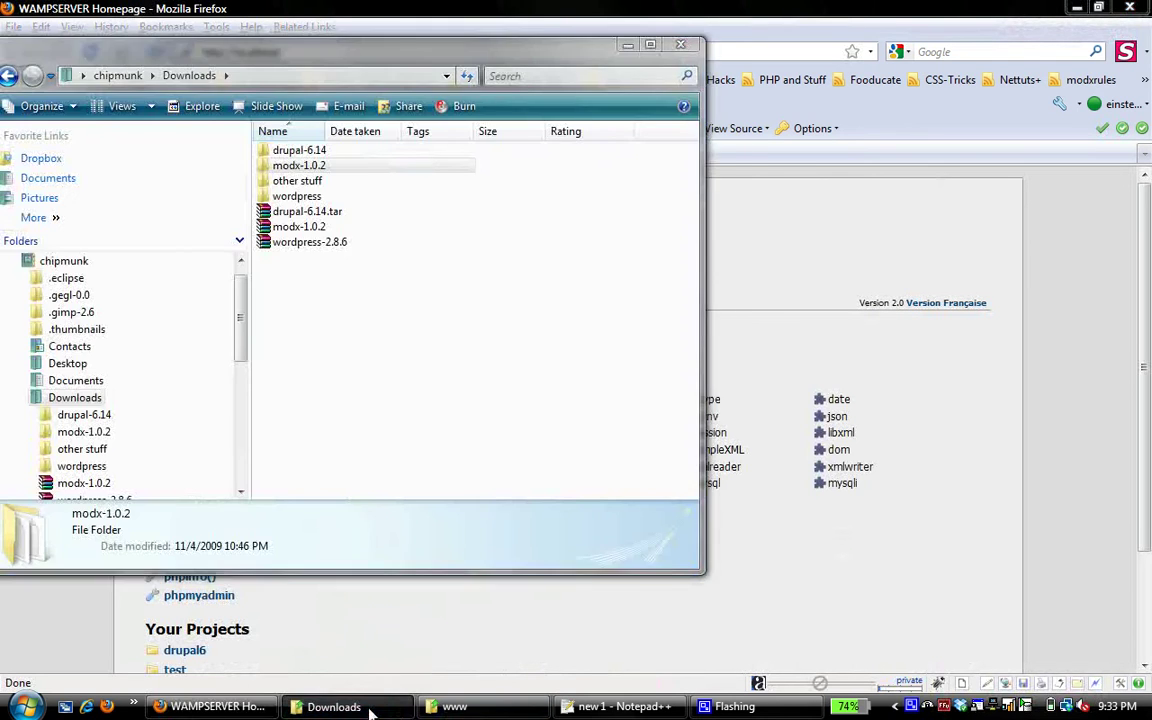
pyautogui.click(370, 710)
pyautogui.click(485, 713)
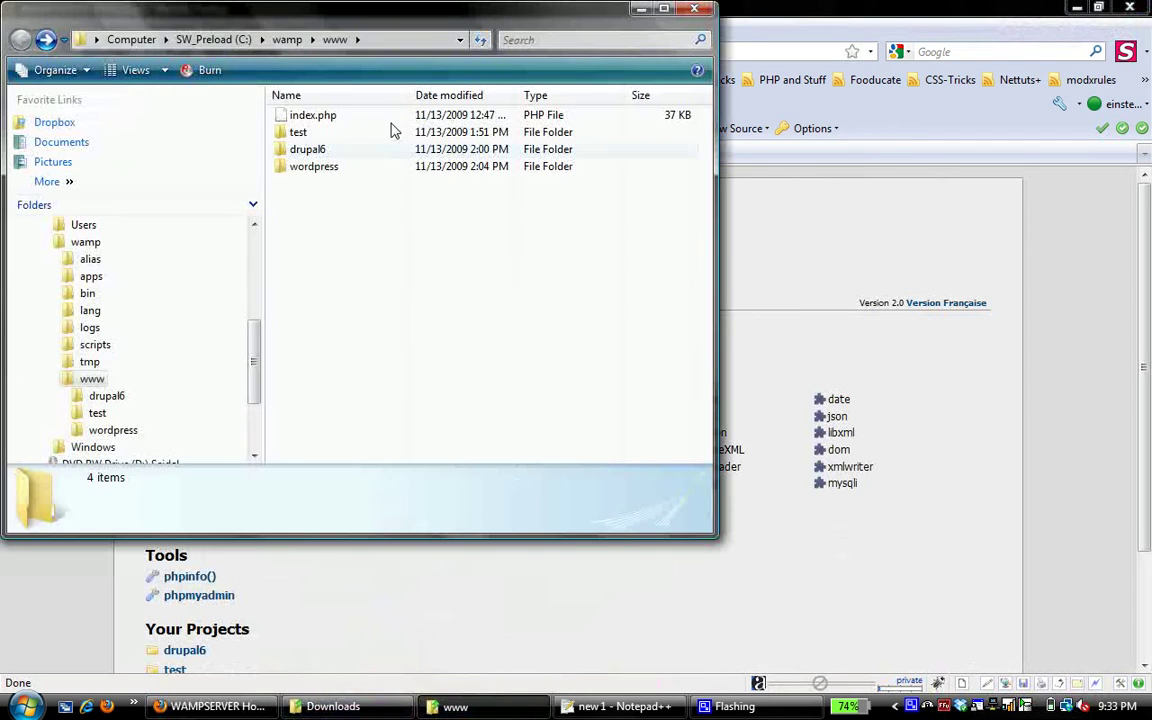
# Create a new folder named modx inside www and open it
pyautogui.rightClick(318, 213)
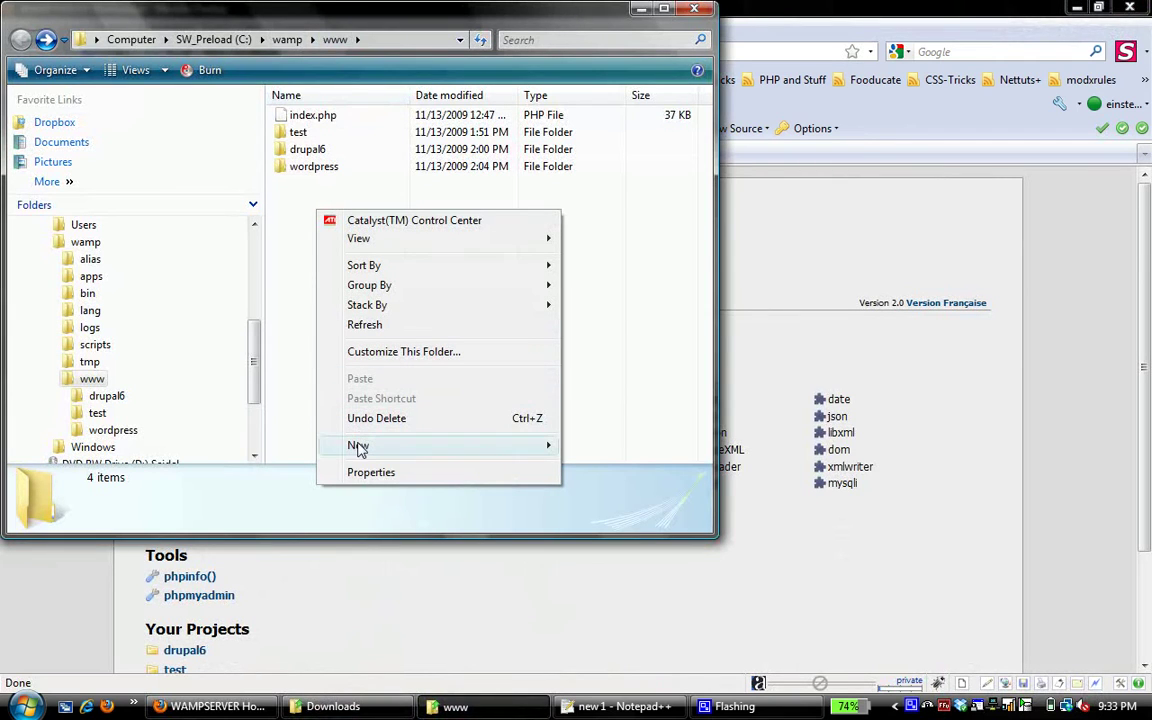
pyautogui.moveTo(428, 449)
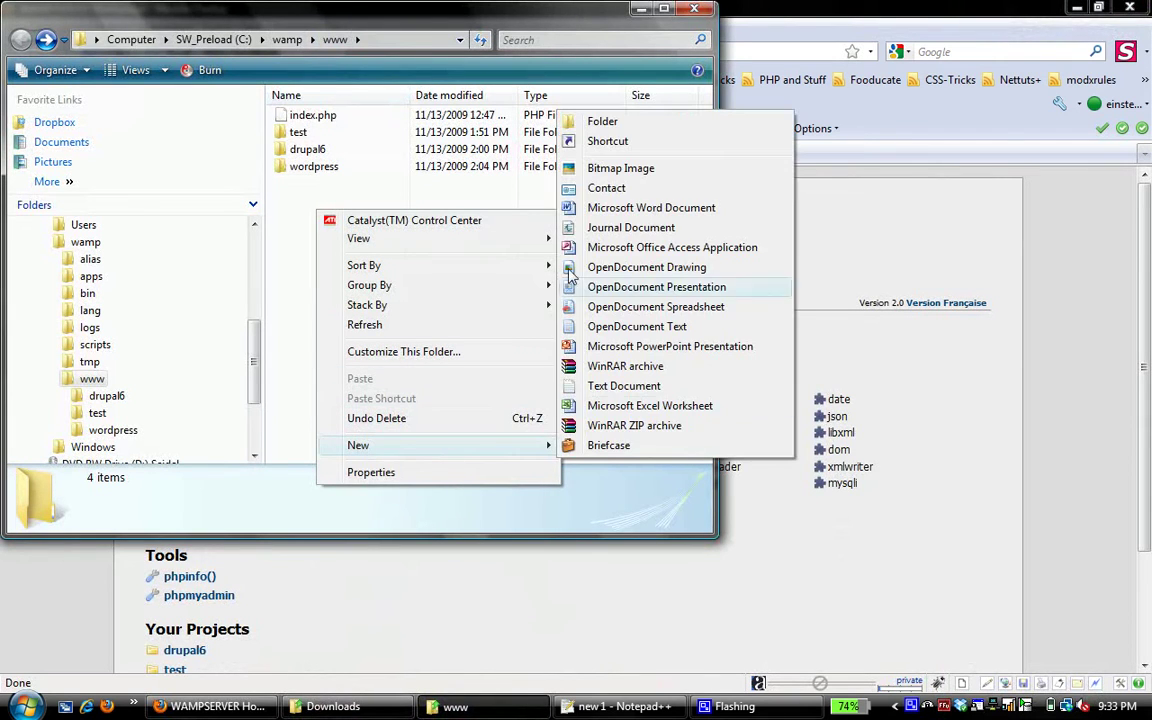
pyautogui.click(594, 119)
pyautogui.write('modx')
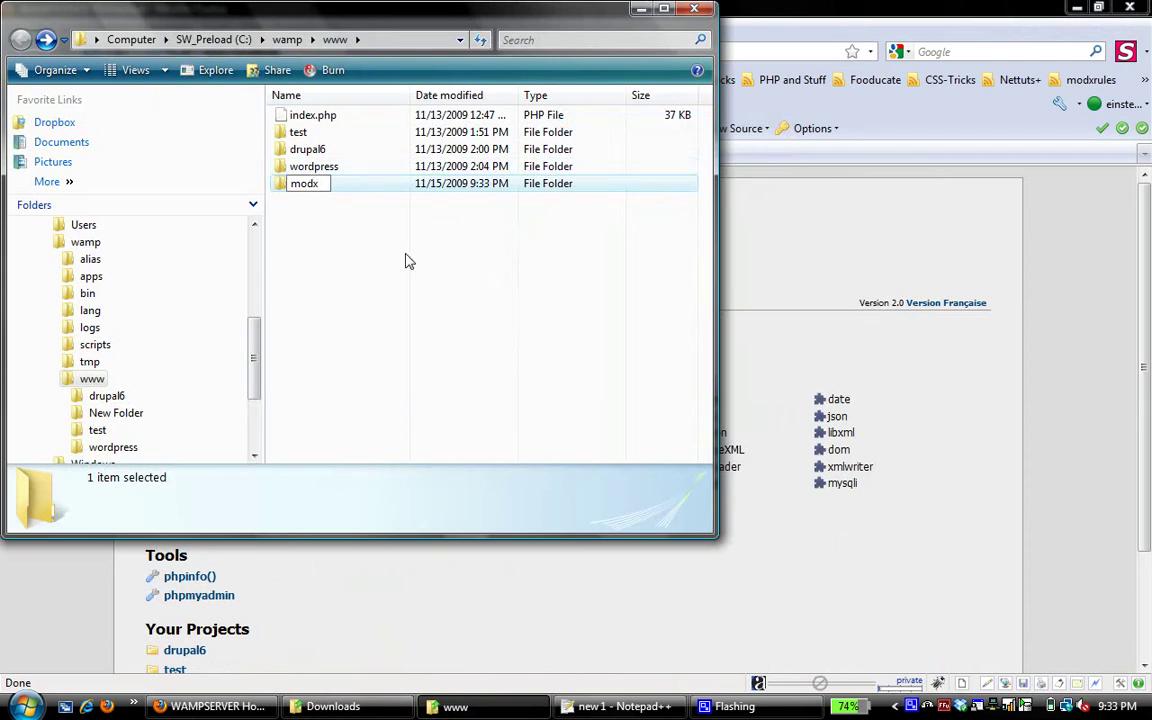
pyautogui.press('Return')
pyautogui.doubleClick(318, 184)
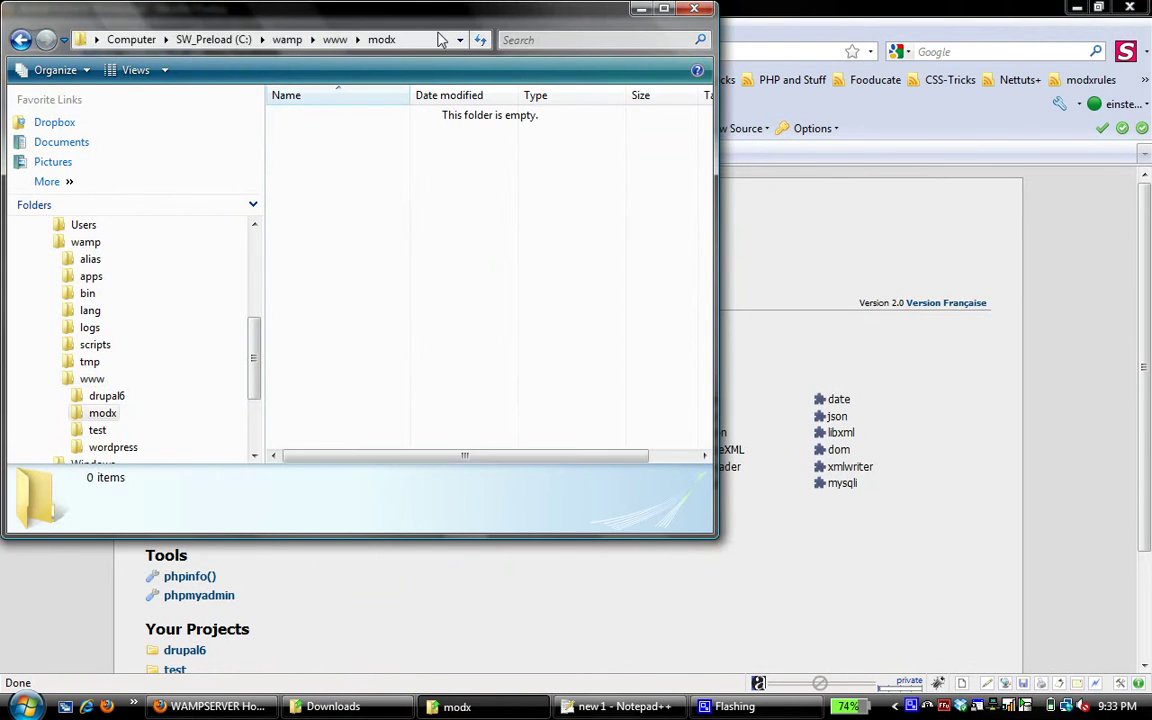
# Move all seven items from the downloaded modx-1.0.2 folder into www\modx
pyautogui.moveTo(507, 21); pyautogui.dragTo(979, 30)
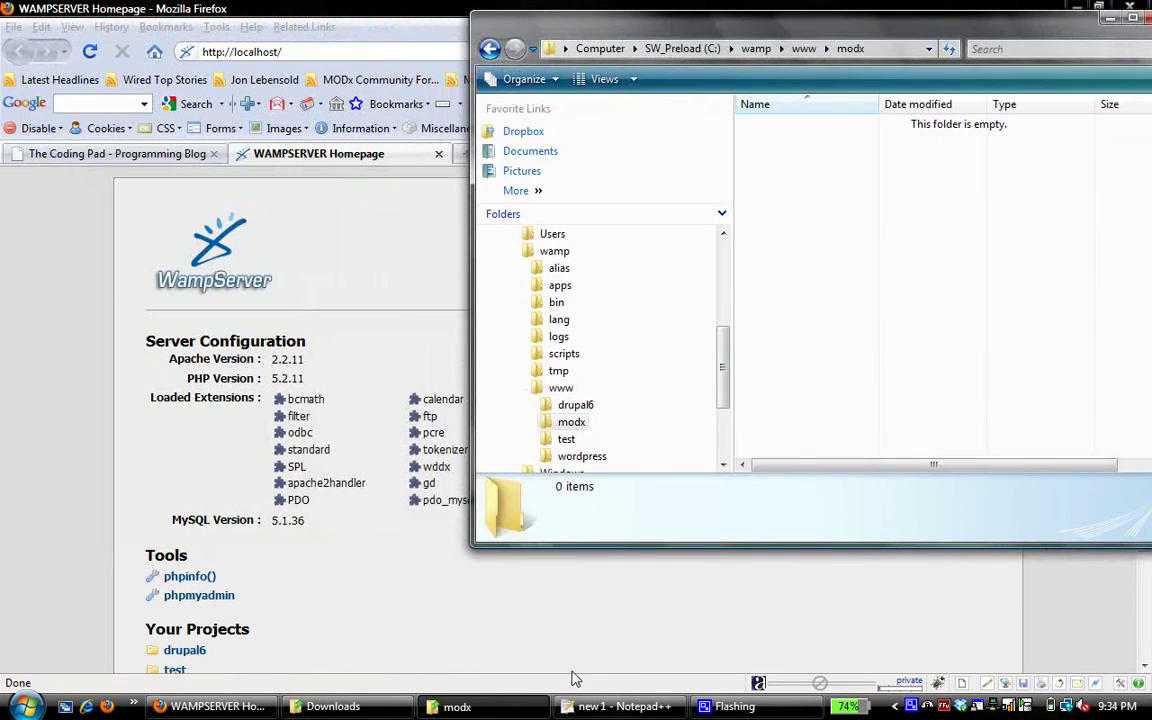
pyautogui.click(330, 706)
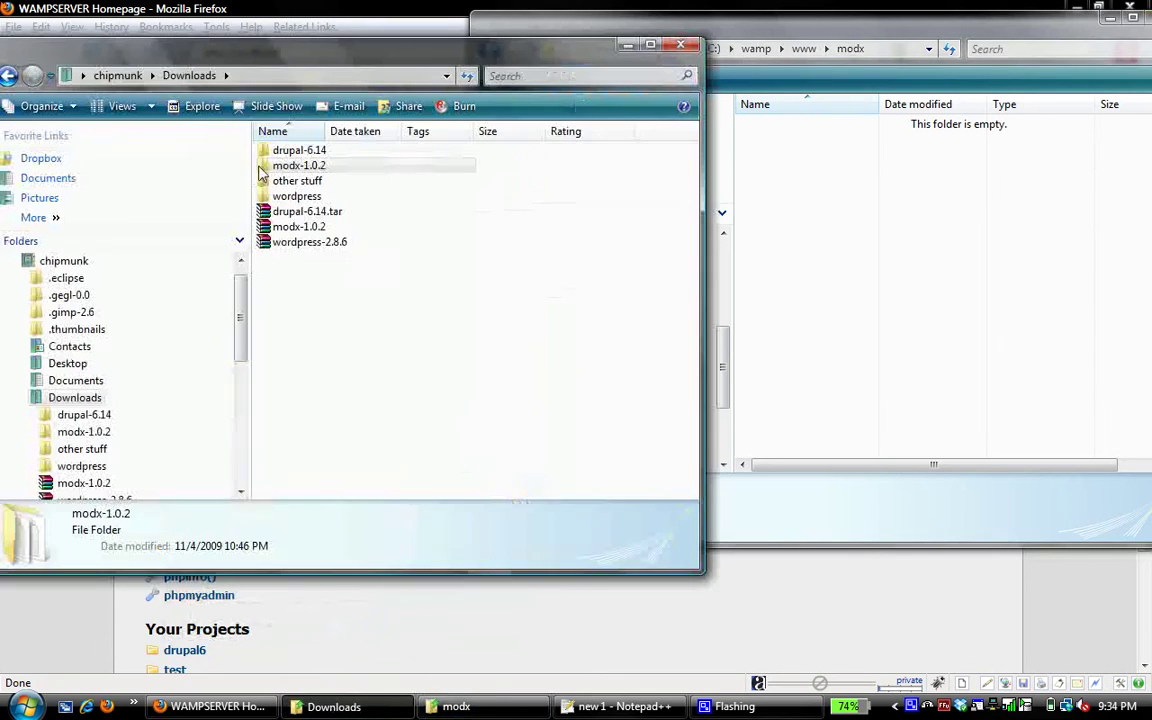
pyautogui.moveTo(304, 41); pyautogui.dragTo(292, 18)
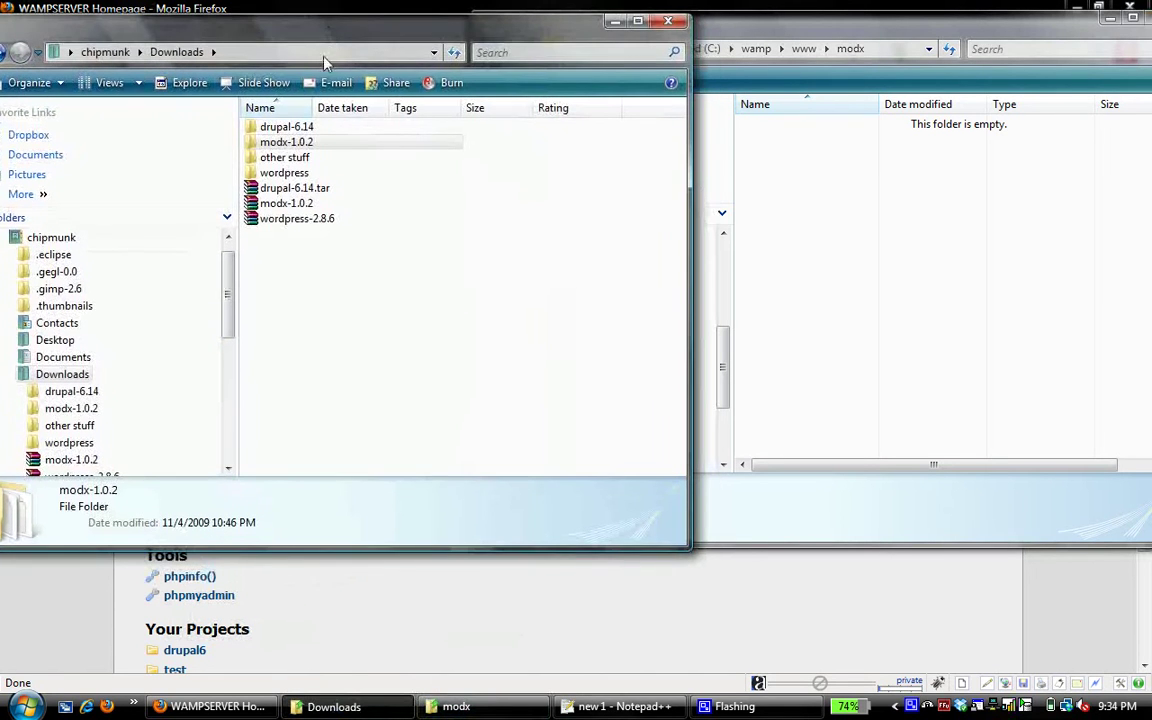
pyautogui.doubleClick(290, 142)
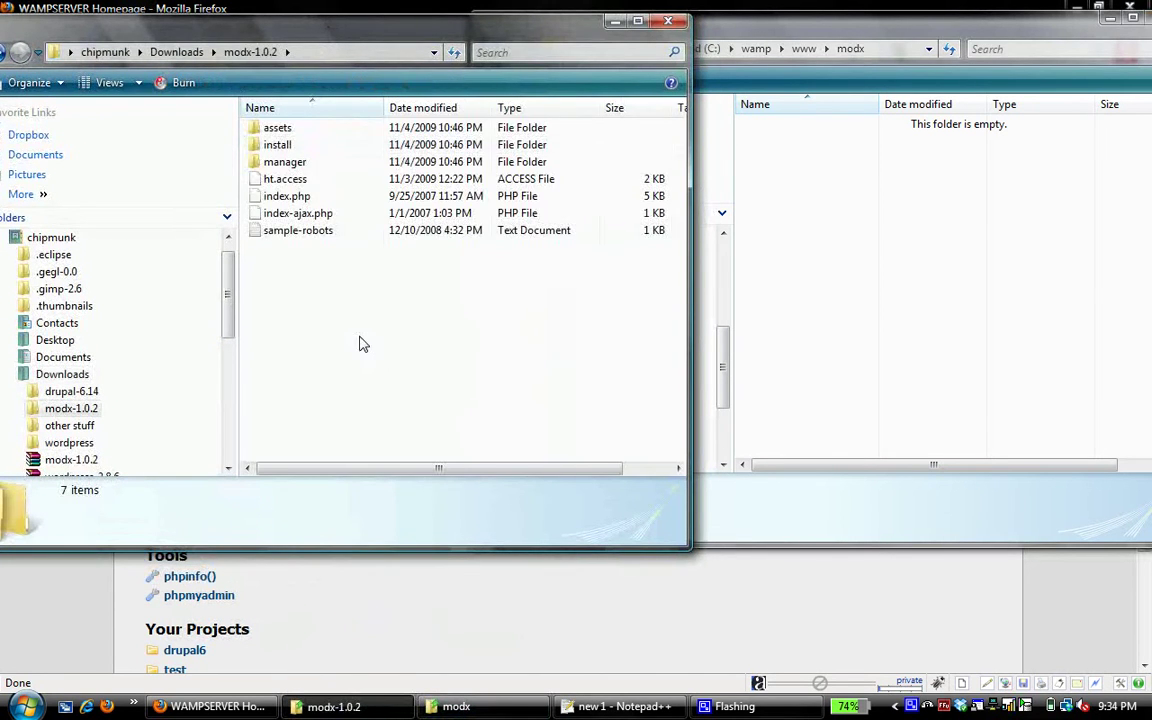
pyautogui.moveTo(362, 344); pyautogui.dragTo(240, 110)
pyautogui.moveTo(277, 147); pyautogui.dragTo(818, 287)
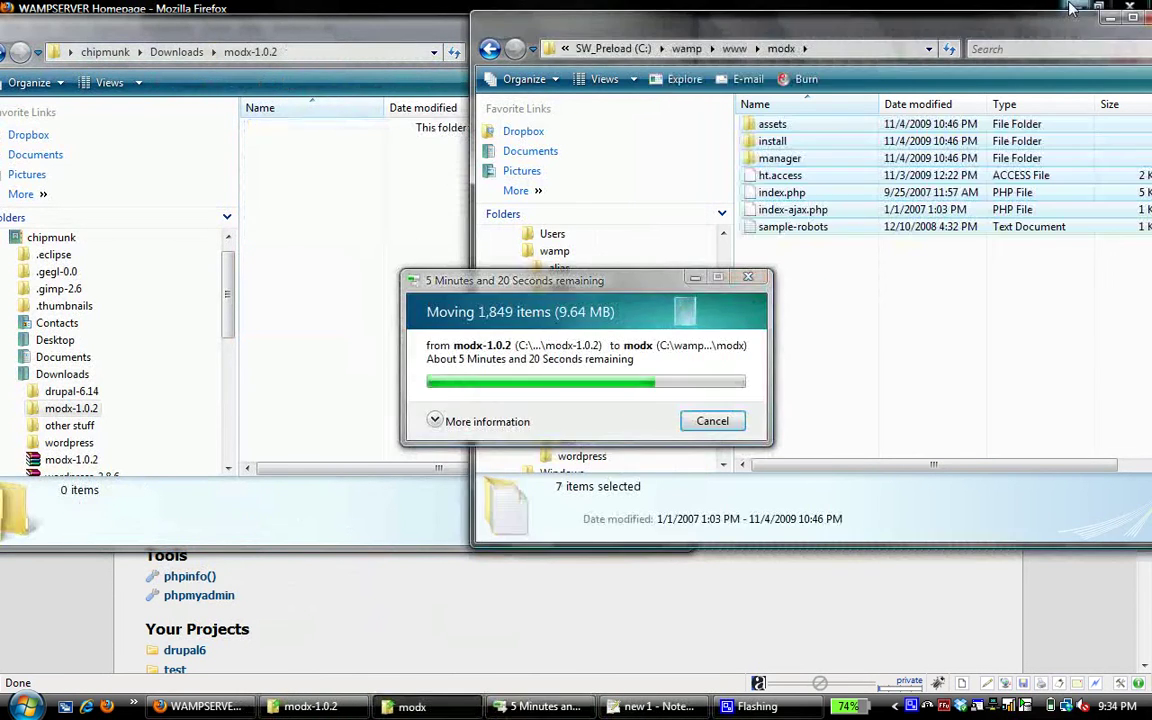
pyautogui.click(519, 8)
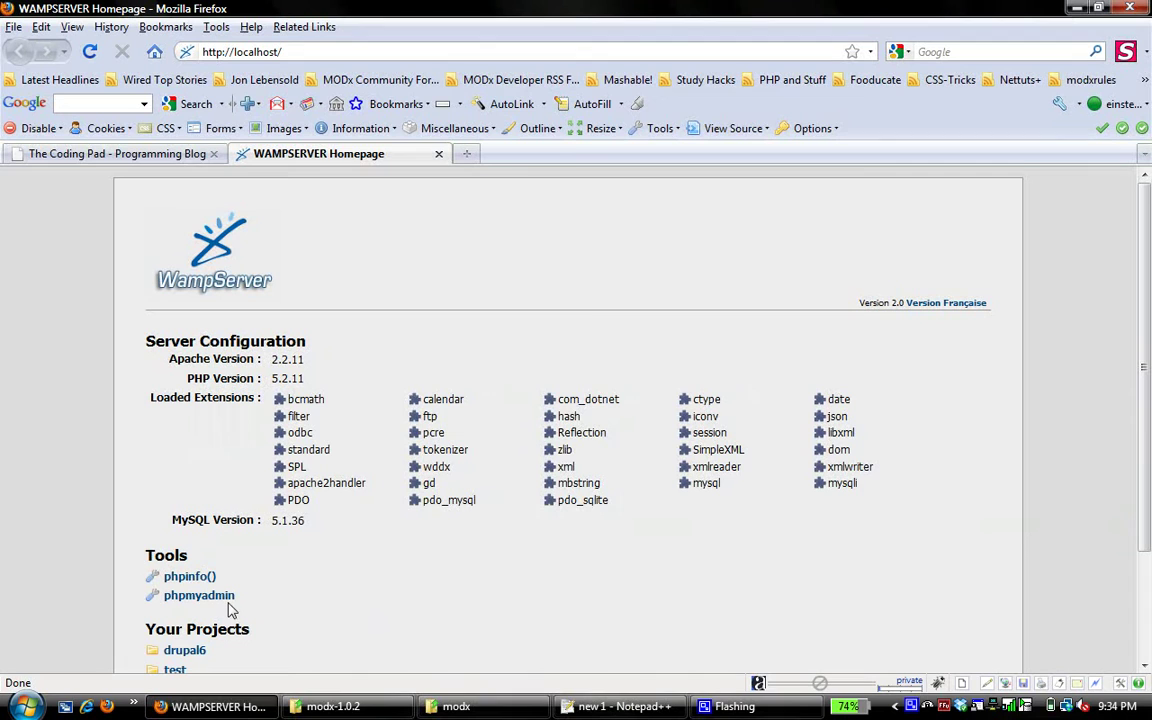
# Reload the WampServer homepage so modx appears under Your Projects, then open phpMyAdmin
pyautogui.click(89, 51)
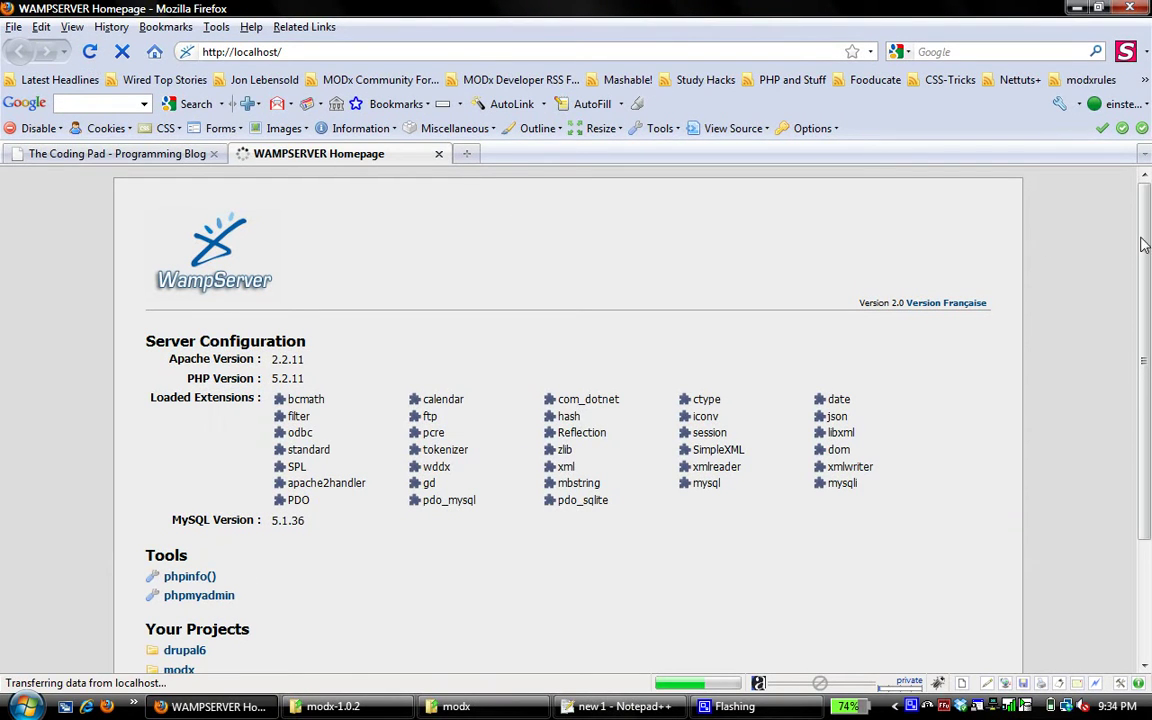
pyautogui.scroll(-1, 1150, 285)
pyautogui.scroll(-3, 1150, 285)
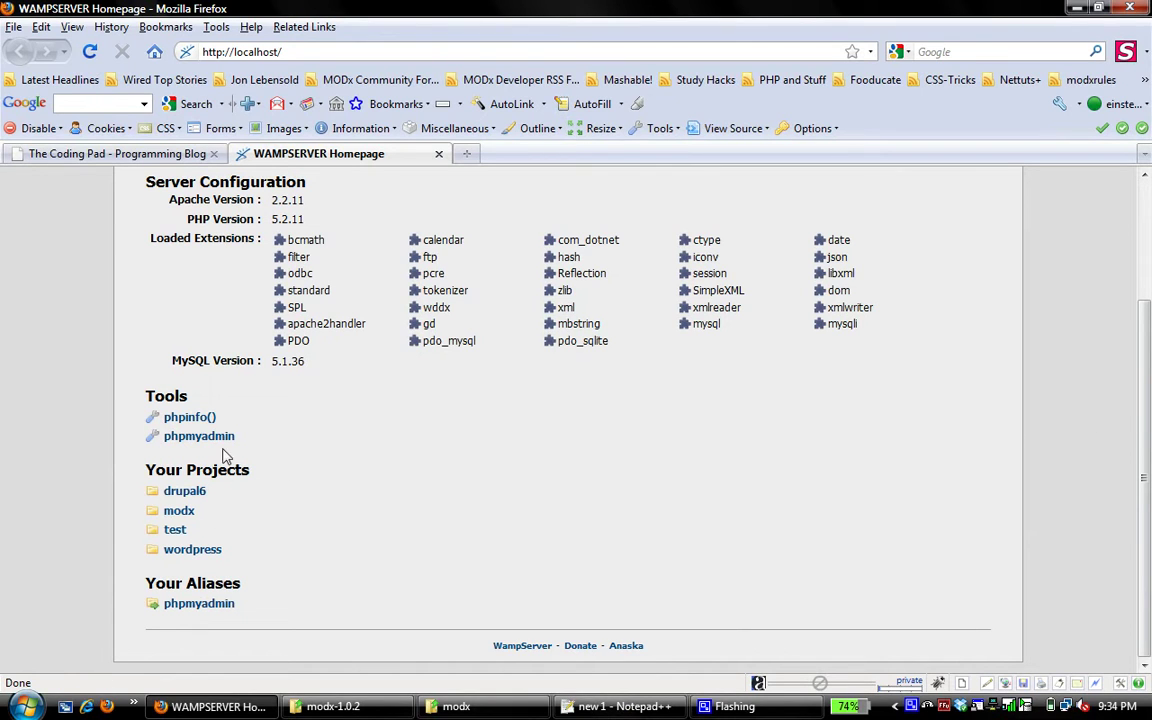
pyautogui.click(205, 438)
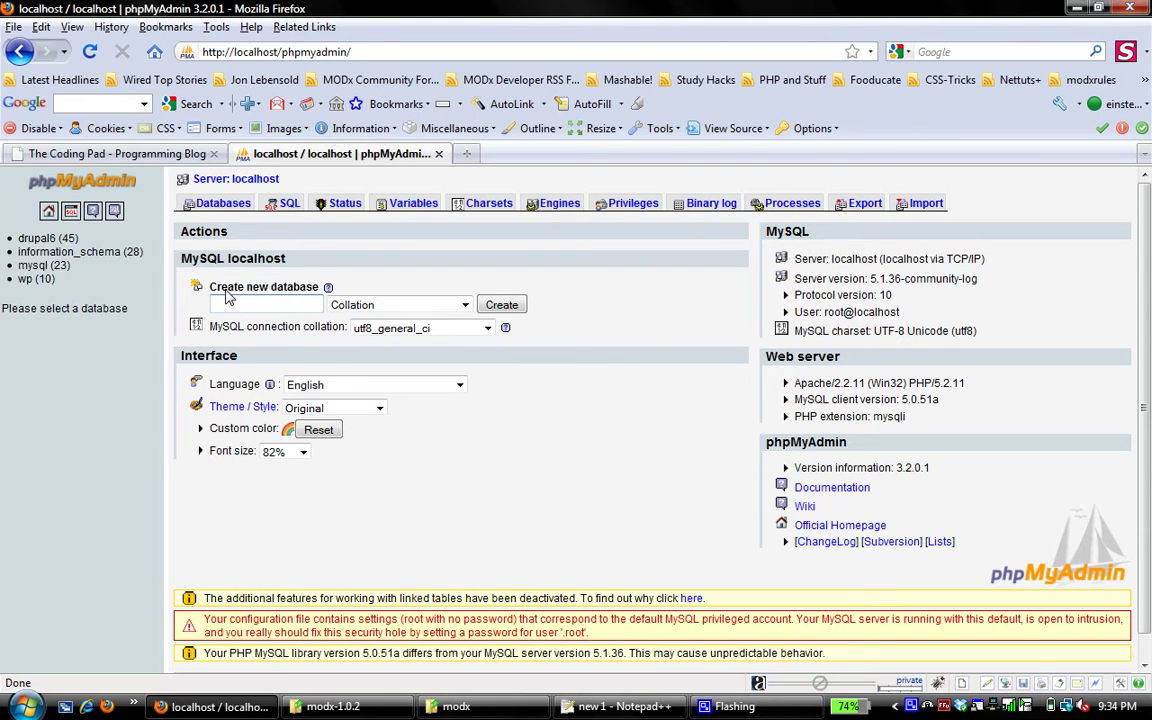
pyautogui.click(163, 157)
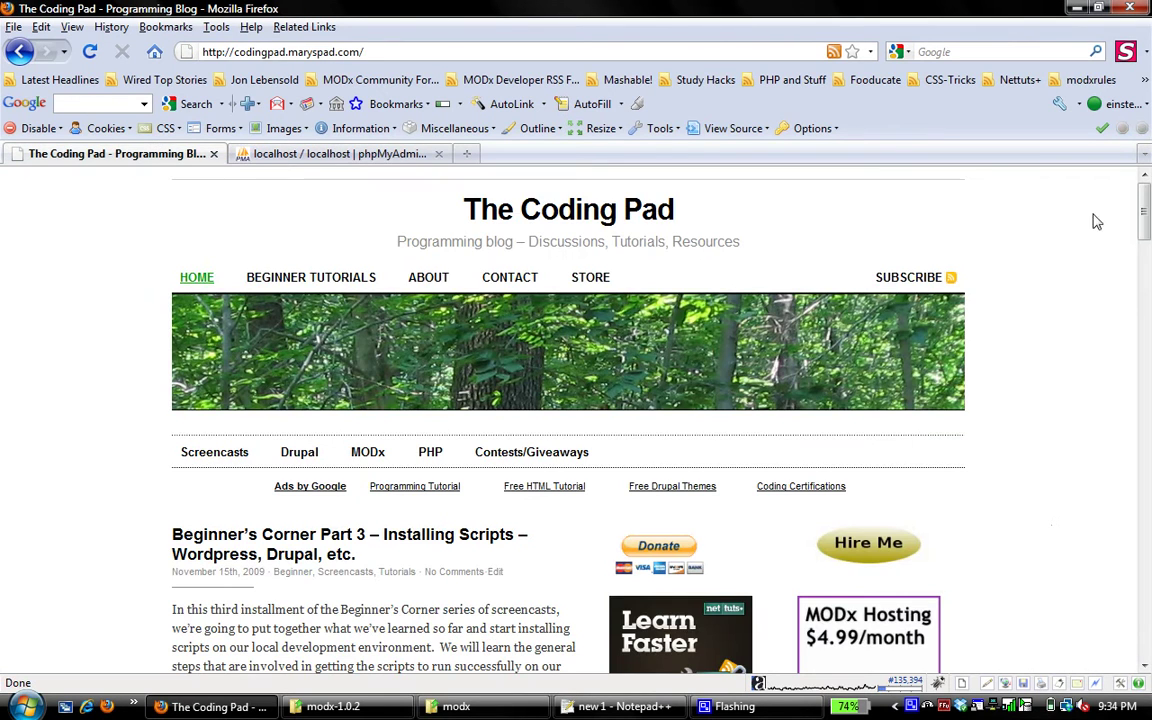
pyautogui.moveTo(1146, 205); pyautogui.dragTo(1148, 322)
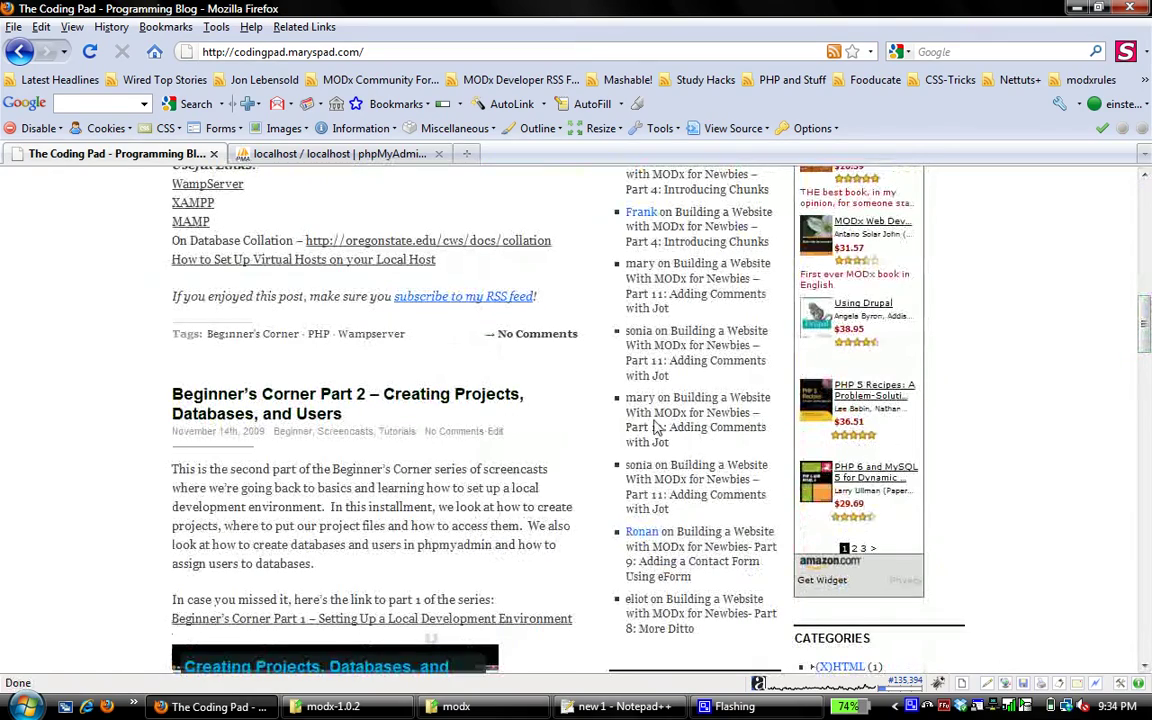
pyautogui.moveTo(1146, 345); pyautogui.dragTo(1147, 185)
# Create a new database named modx with utf8_general_ci collation in phpMyAdmin
pyautogui.click(300, 155)
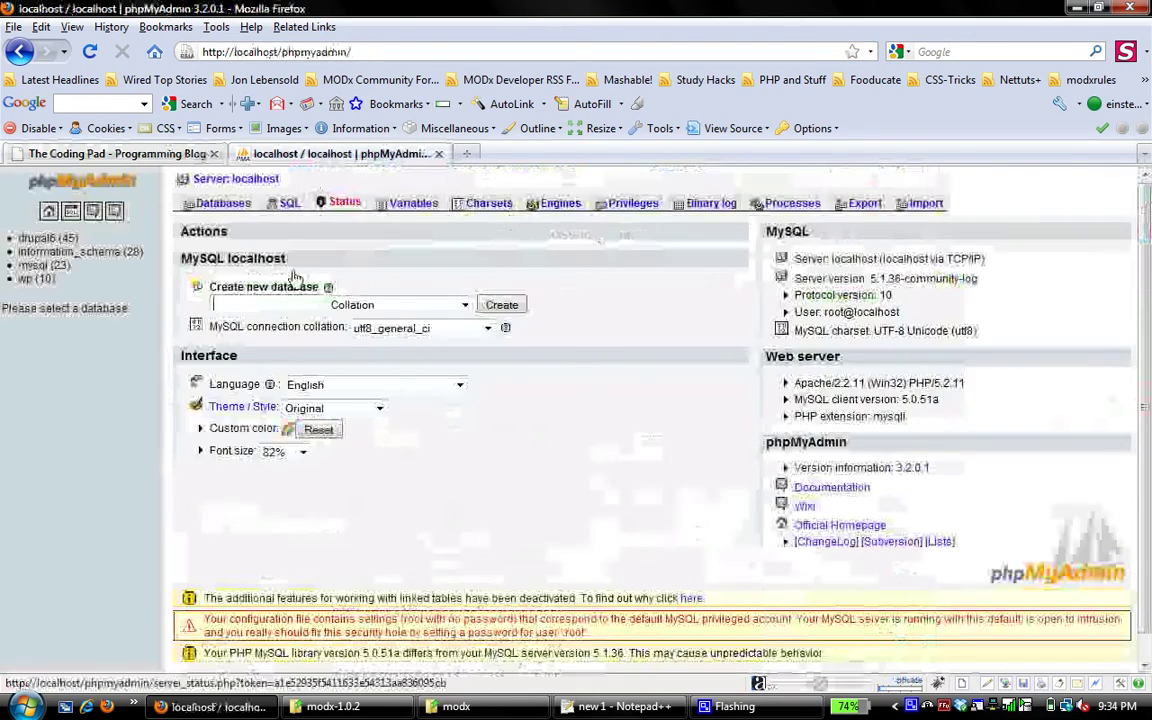
pyautogui.write('modx')
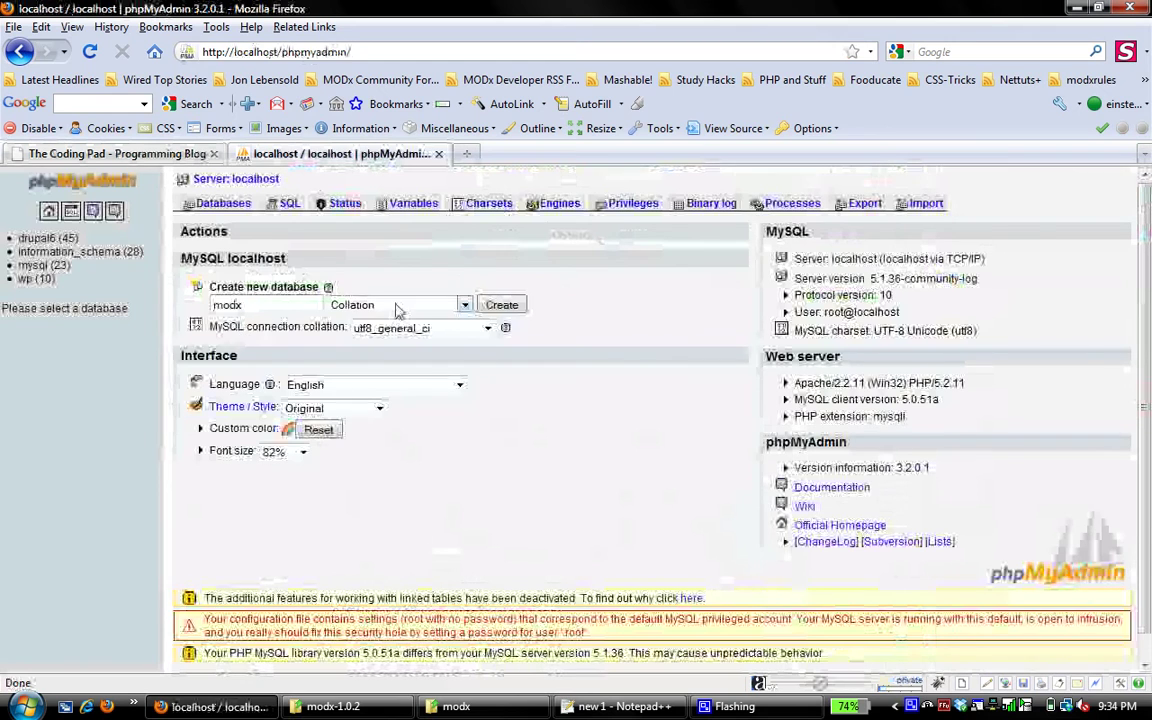
pyautogui.click(397, 306)
pyautogui.moveTo(465, 328); pyautogui.dragTo(466, 549)
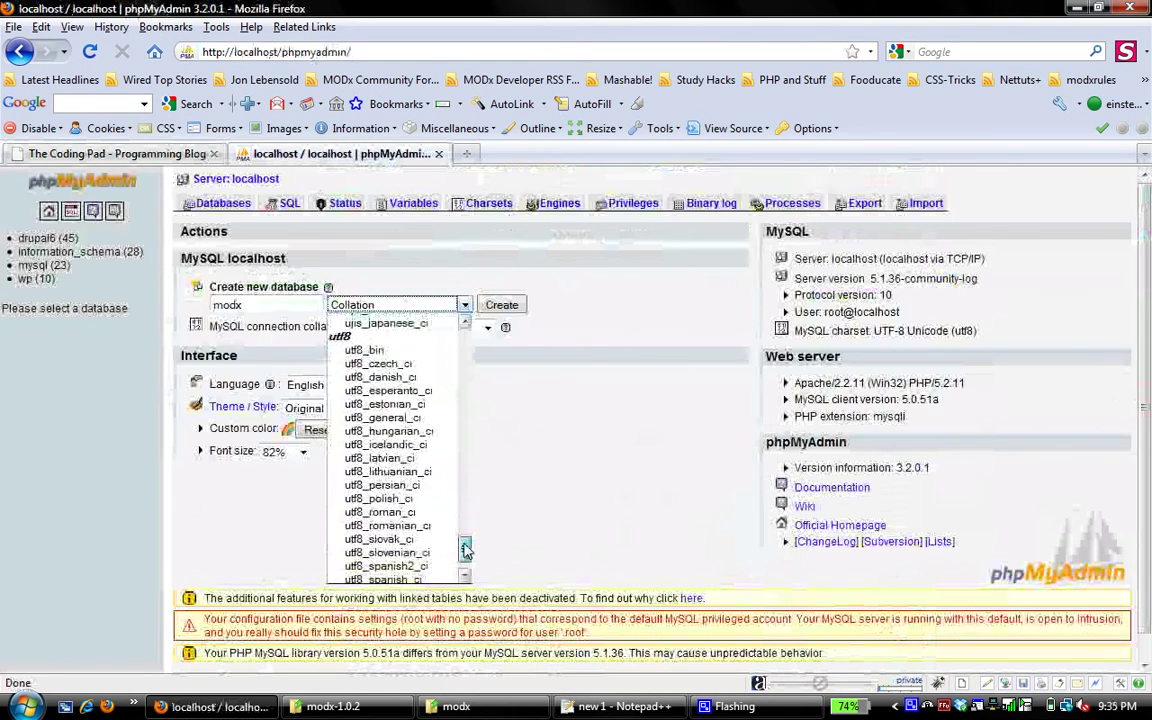
pyautogui.click(385, 417)
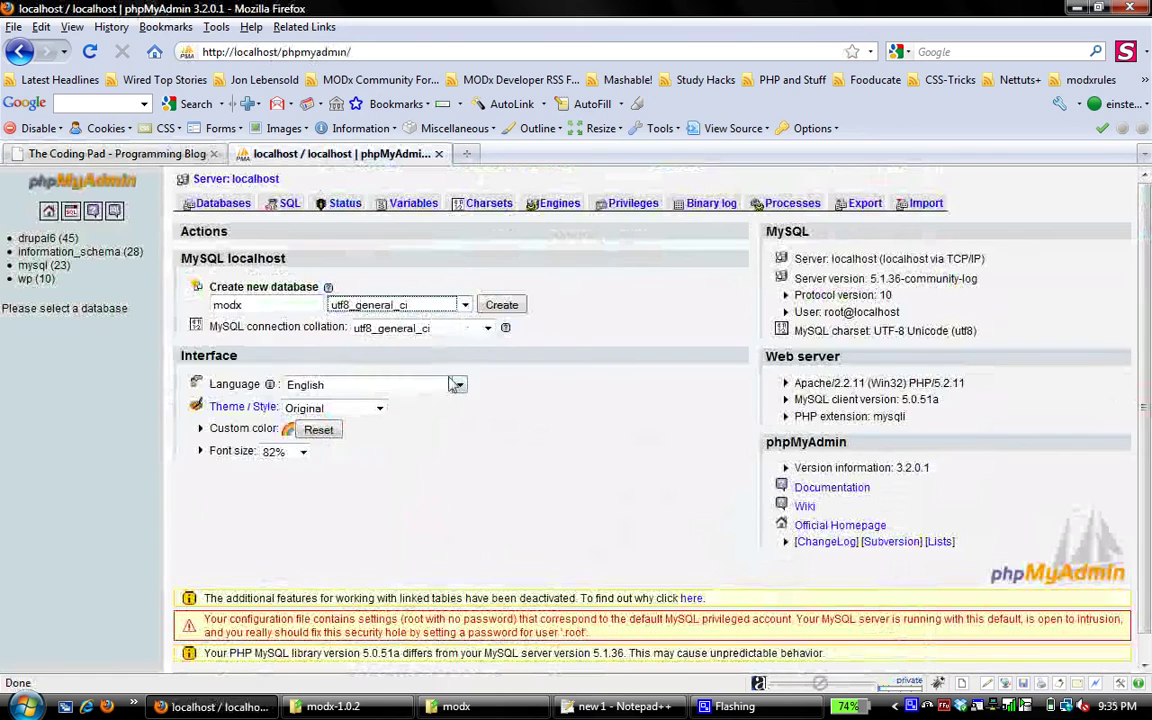
pyautogui.click(500, 305)
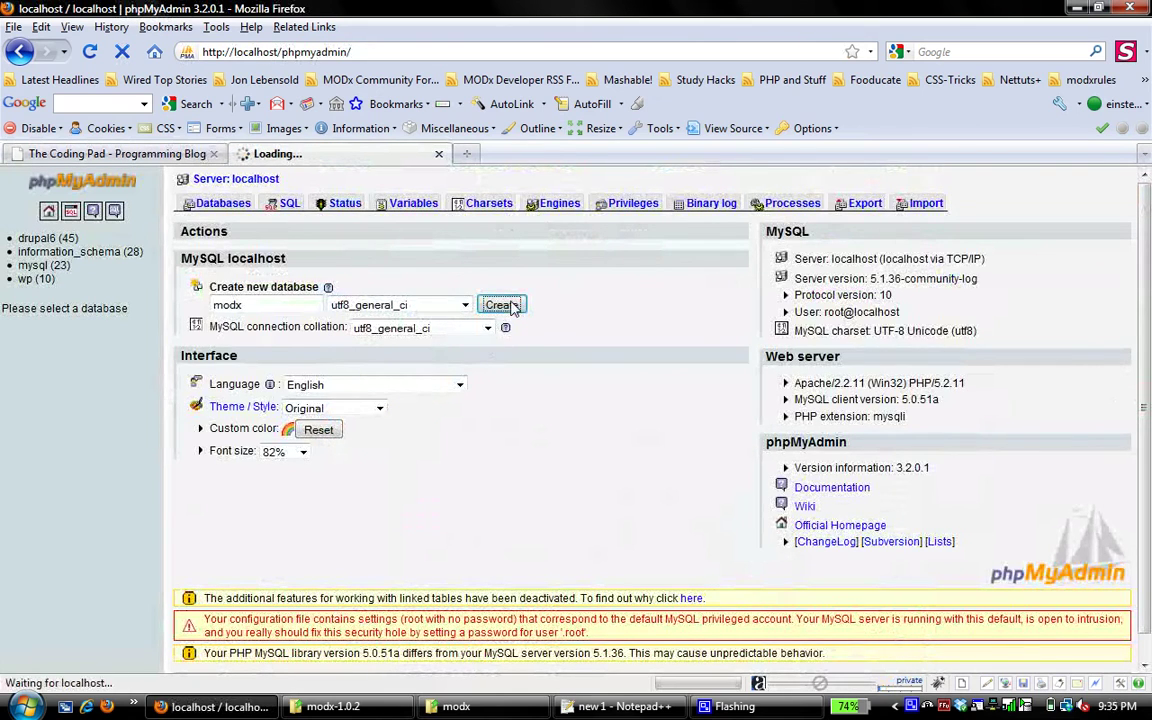
# Edit the local user's privileges and choose modx as the database to grant on
pyautogui.click(214, 180)
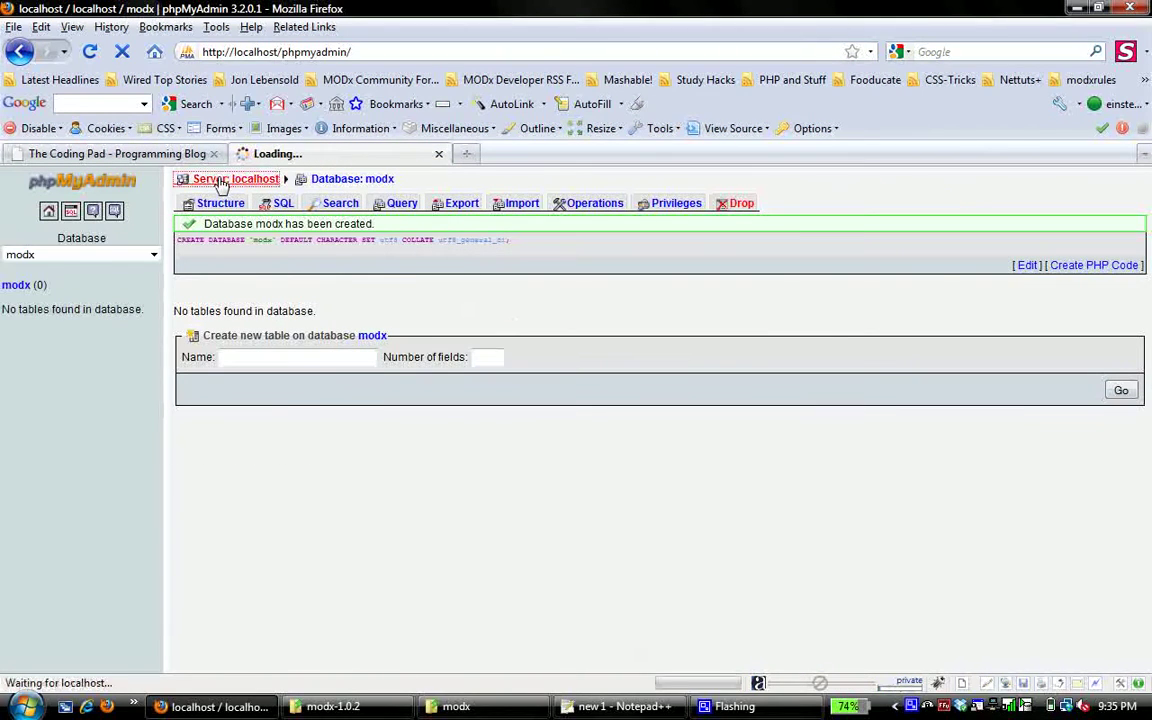
pyautogui.click(630, 203)
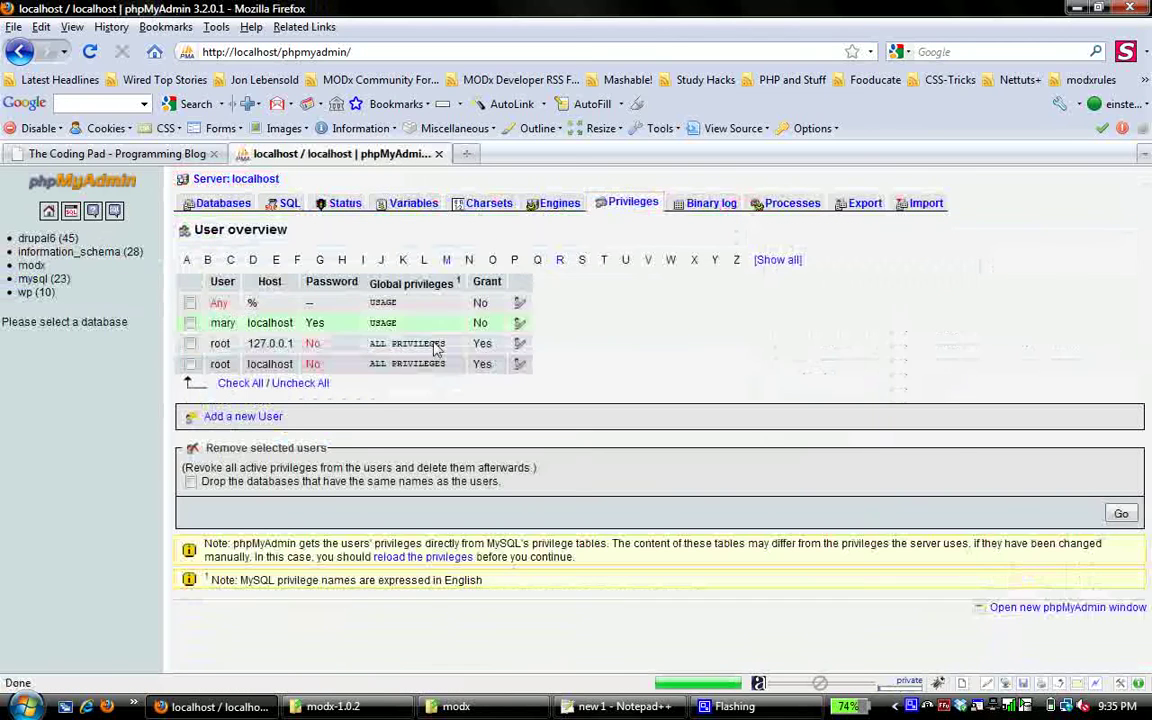
pyautogui.click(520, 324)
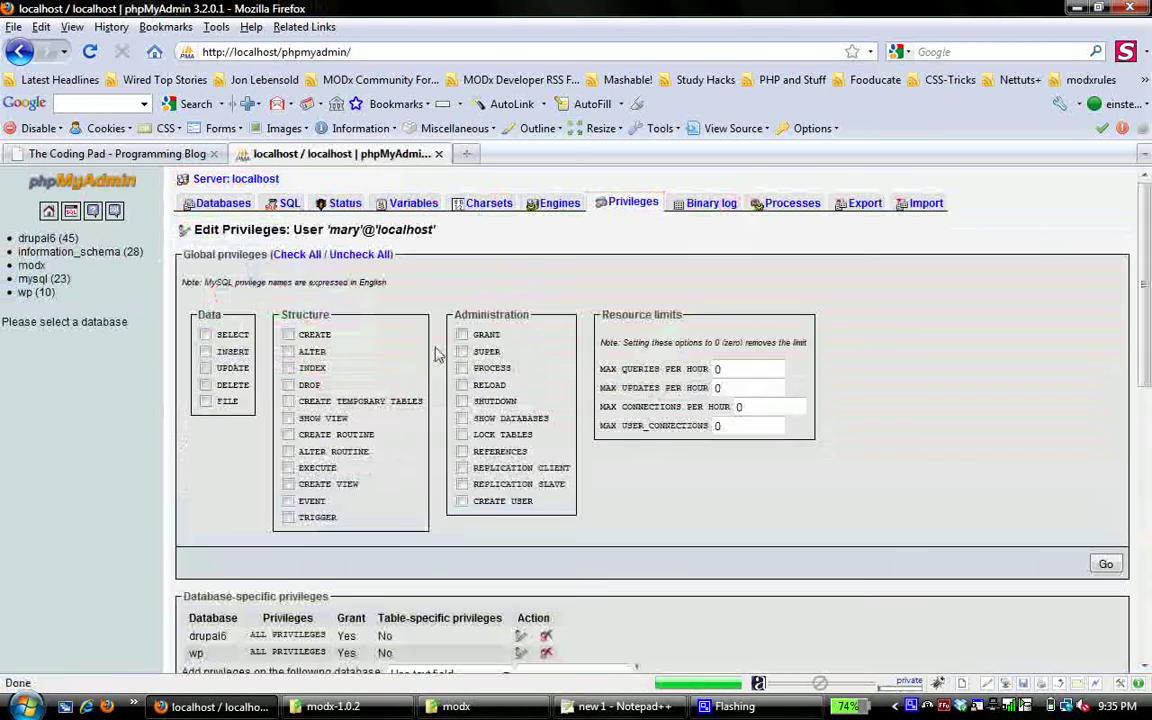
pyautogui.moveTo(1148, 300); pyautogui.dragTo(1148, 400)
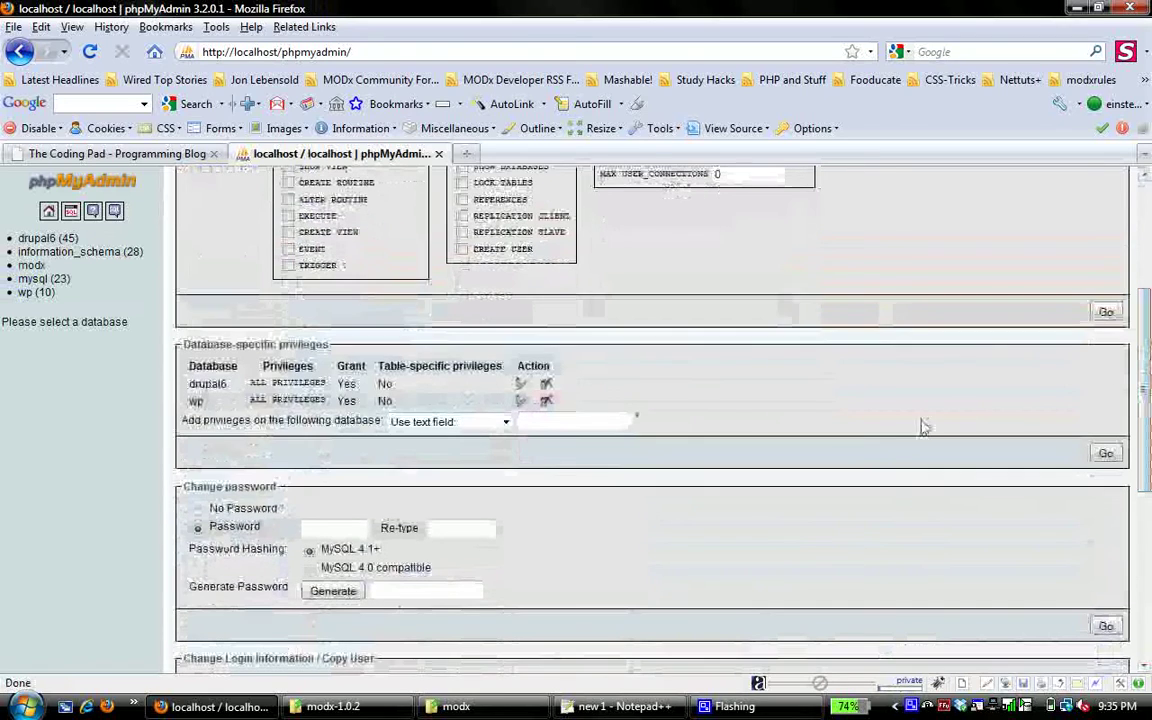
pyautogui.click(437, 422)
pyautogui.click(418, 466)
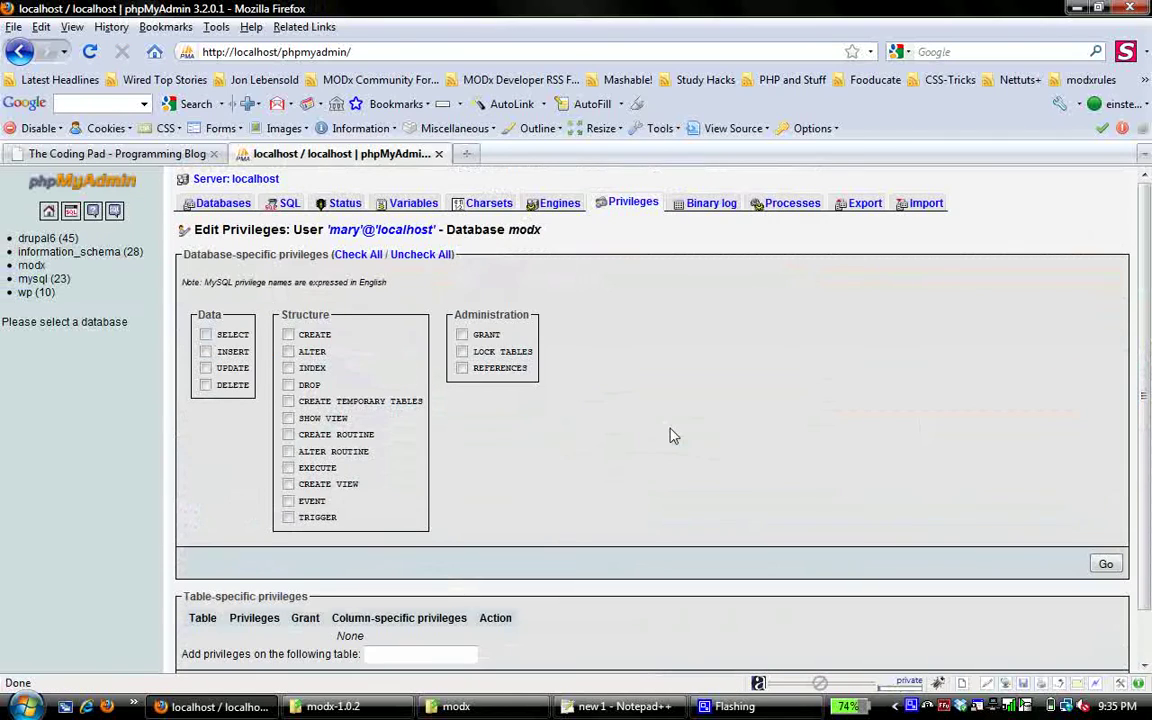
# Check all database-specific privileges on modx and save them
pyautogui.click(355, 258)
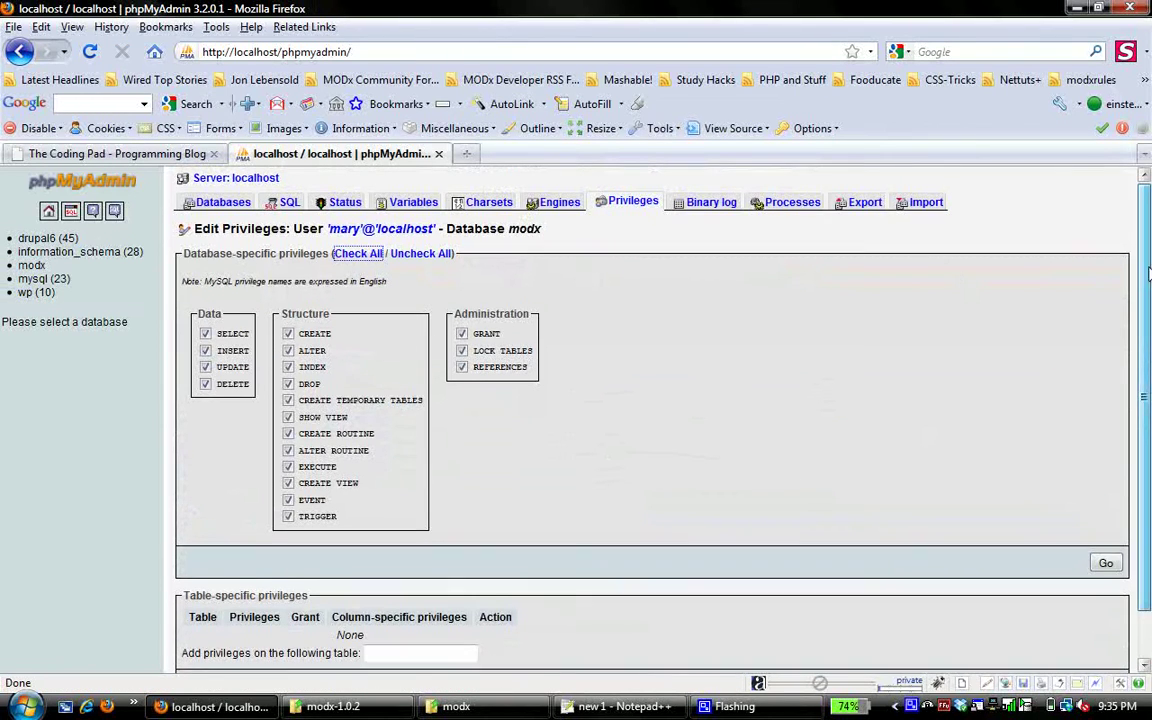
pyautogui.moveTo(1148, 273); pyautogui.dragTo(1148, 337)
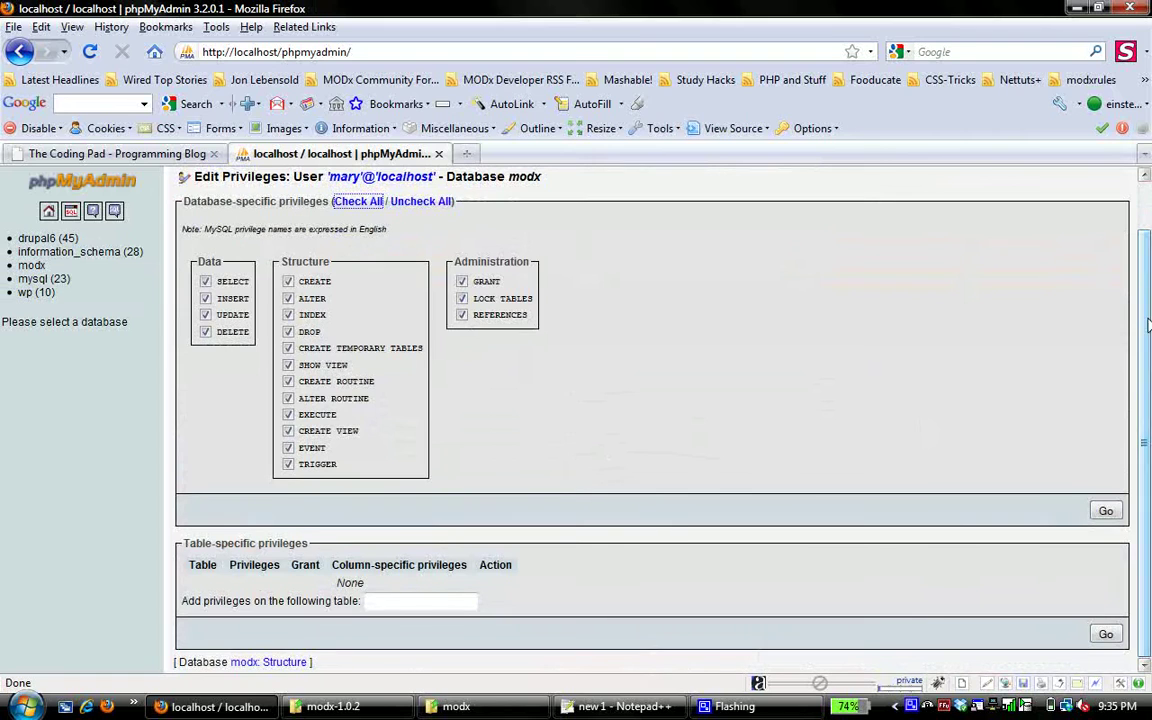
pyautogui.click(1106, 511)
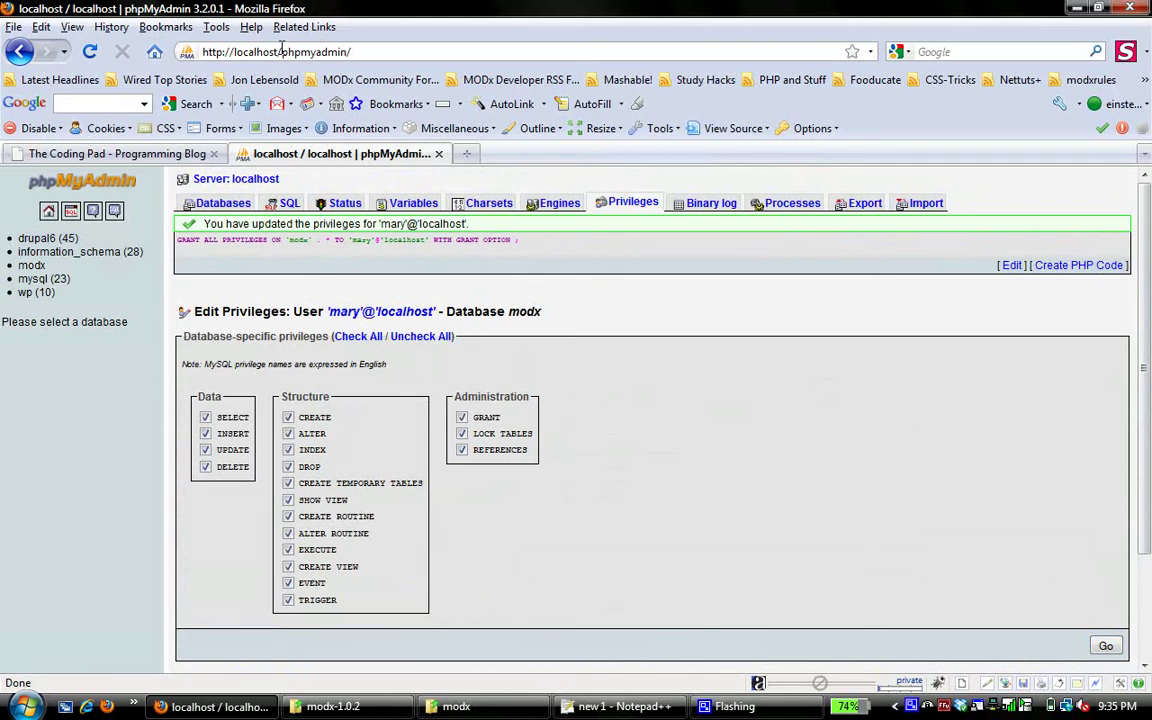
pyautogui.moveTo(281, 52); pyautogui.dragTo(449, 62)
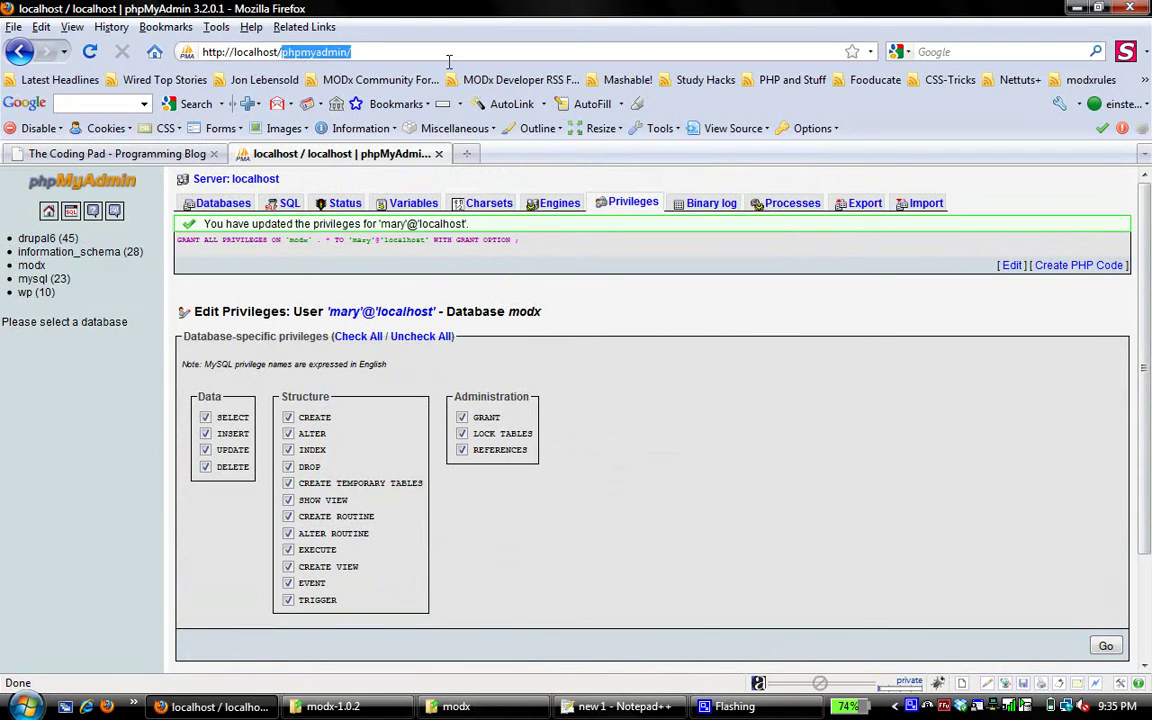
pyautogui.click(456, 706)
pyautogui.click(456, 706)
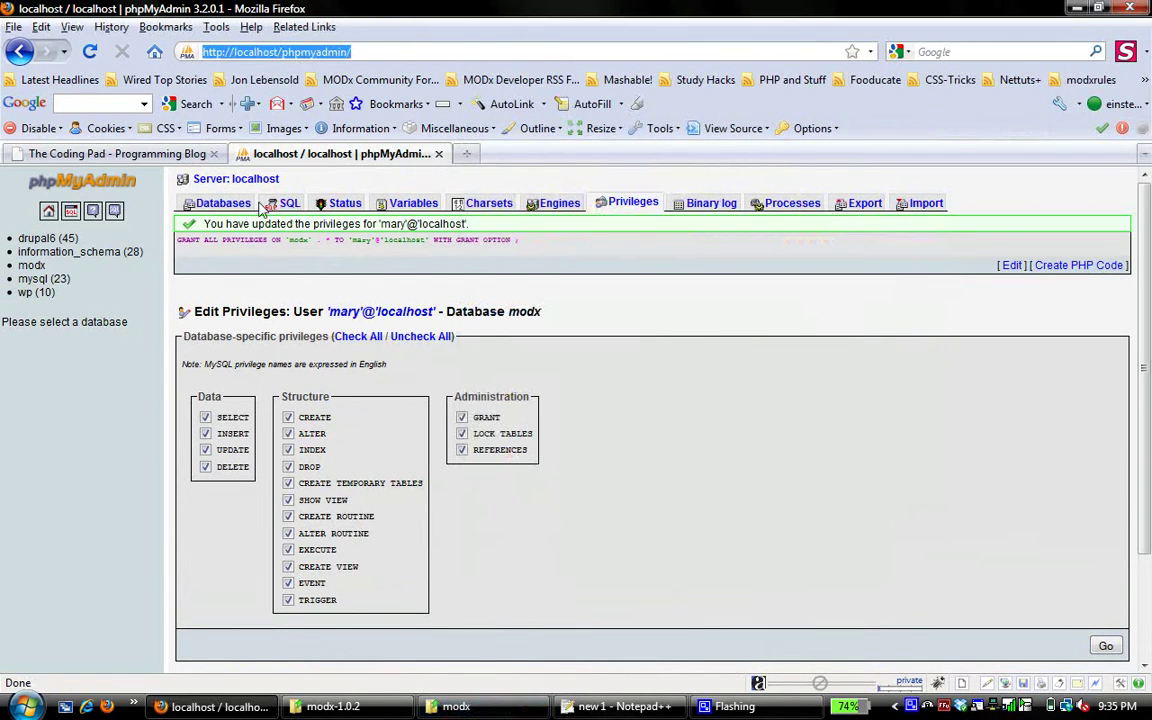
# Close the emptied modx-1.0.2 download window and the www\modx folder window
pyautogui.click(333, 706)
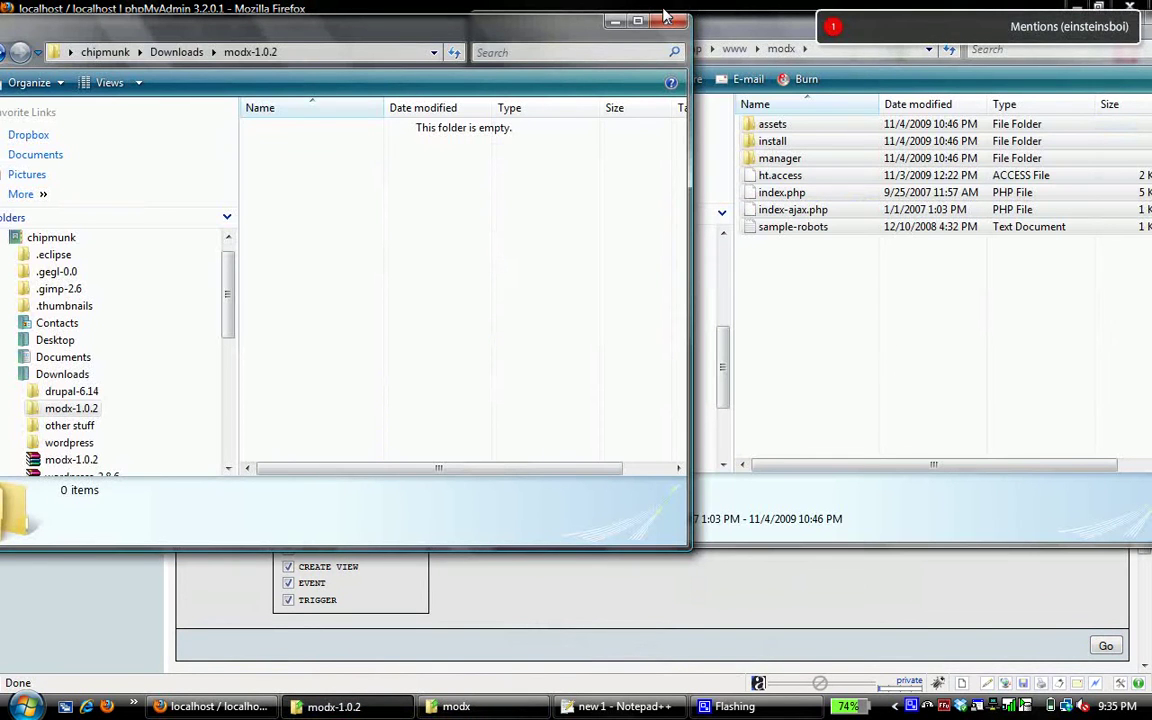
pyautogui.click(671, 25)
pyautogui.moveTo(915, 20); pyautogui.dragTo(480, 45)
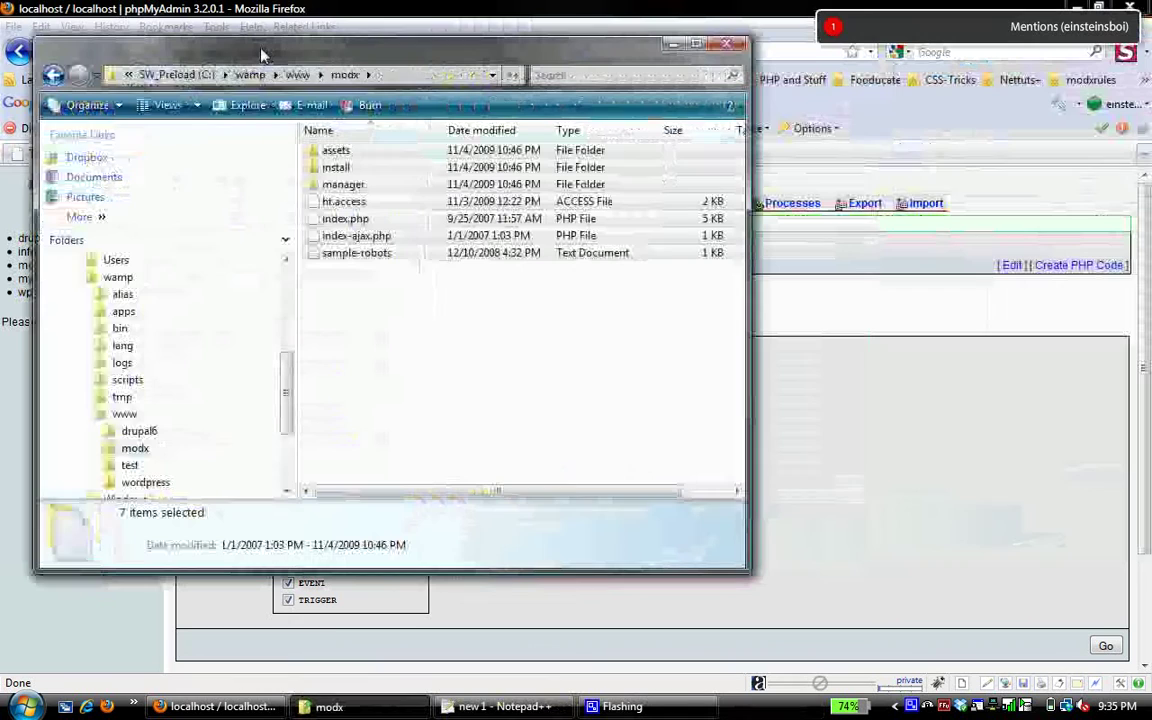
pyautogui.click(727, 45)
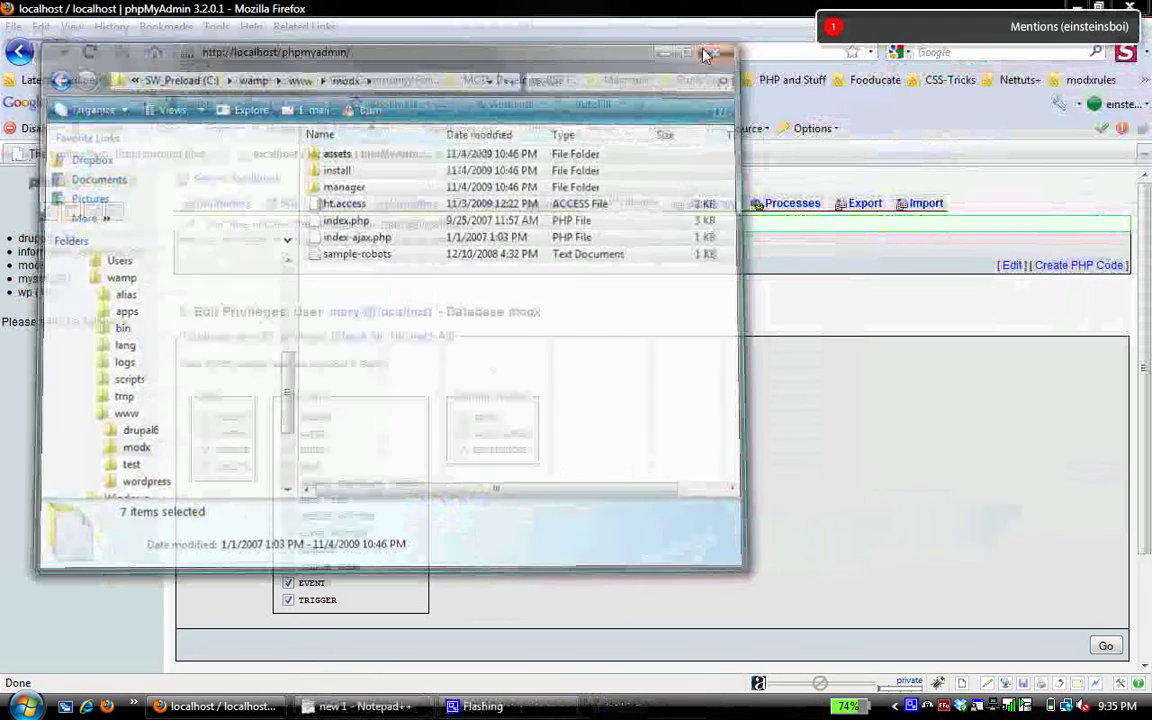
# Remove phpmyadmin/ from the address to go to the localhost home page
pyautogui.click(289, 52)
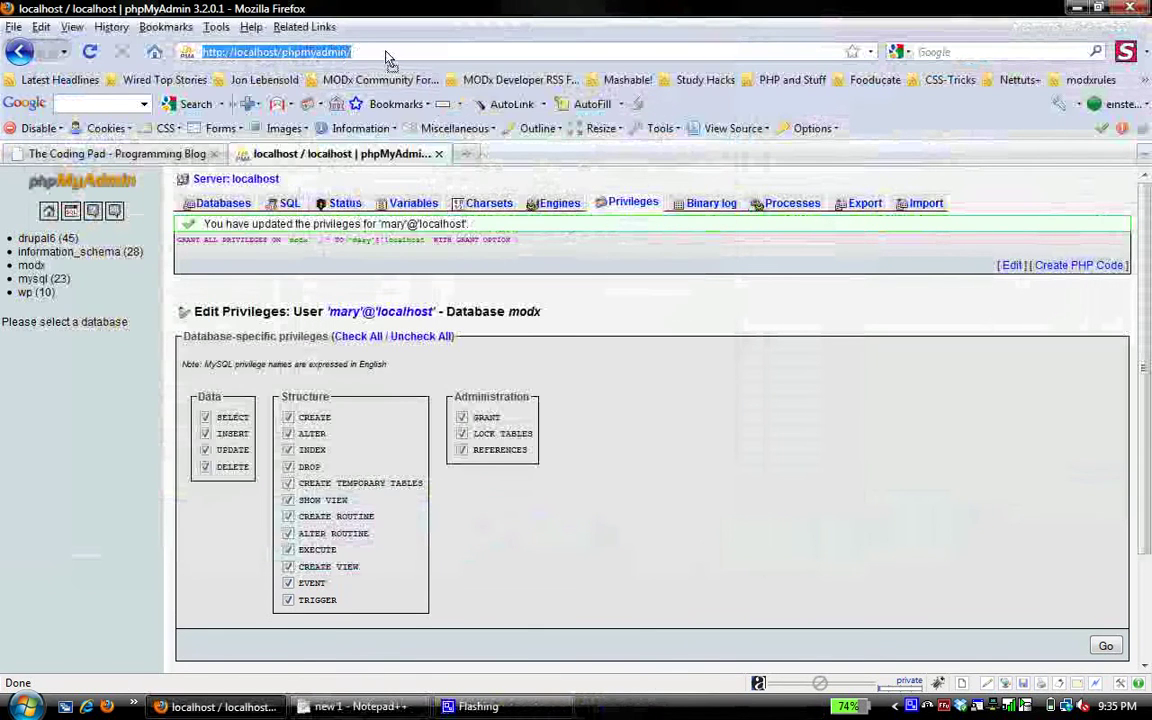
pyautogui.press('Return')
pyautogui.click(283, 53)
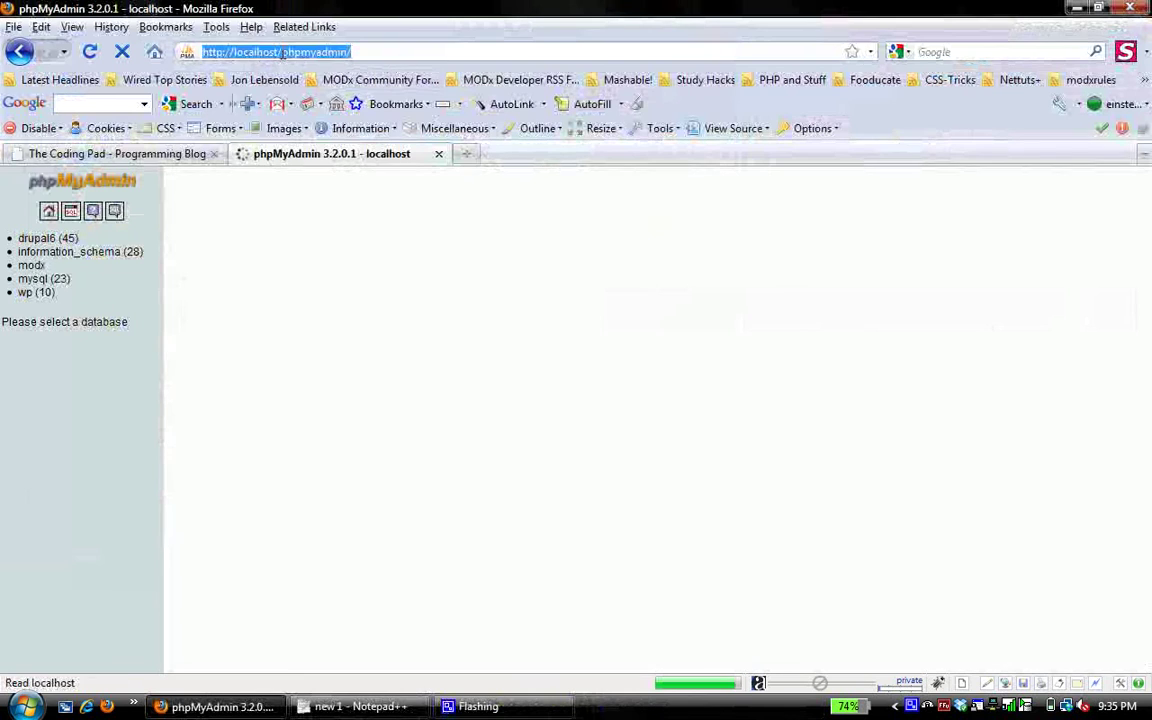
pyautogui.click(283, 53)
pyautogui.moveTo(281, 52); pyautogui.dragTo(414, 47)
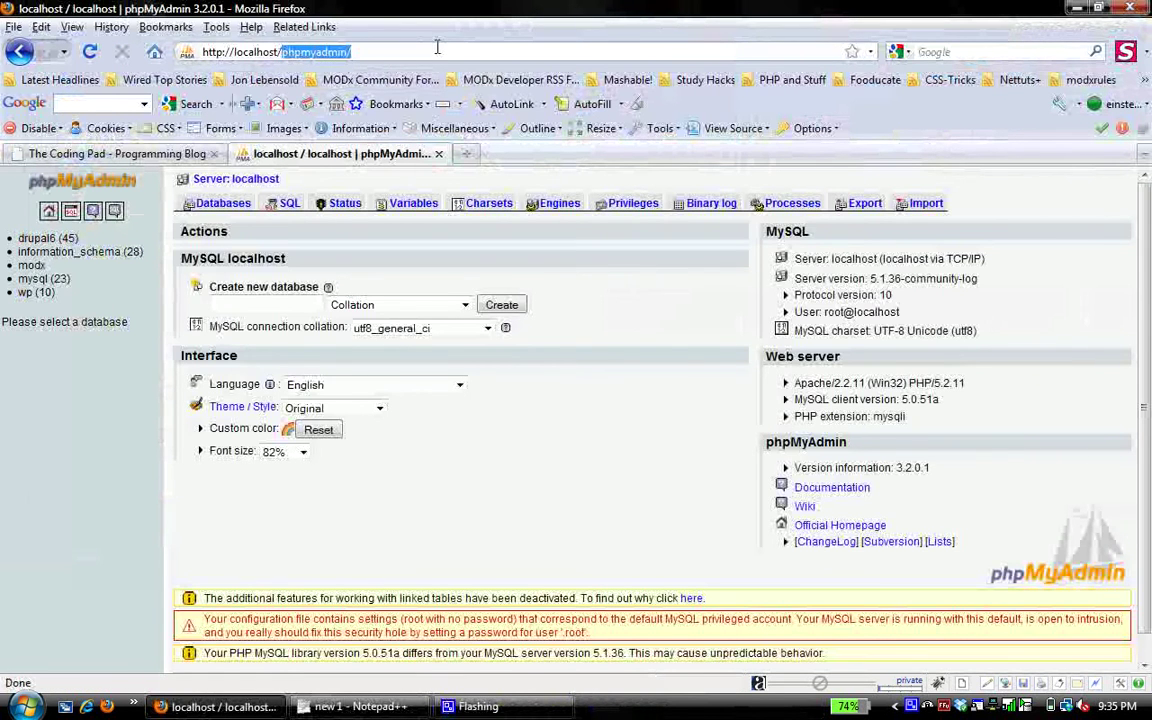
pyautogui.press('BackSpace')
pyautogui.press('Return')
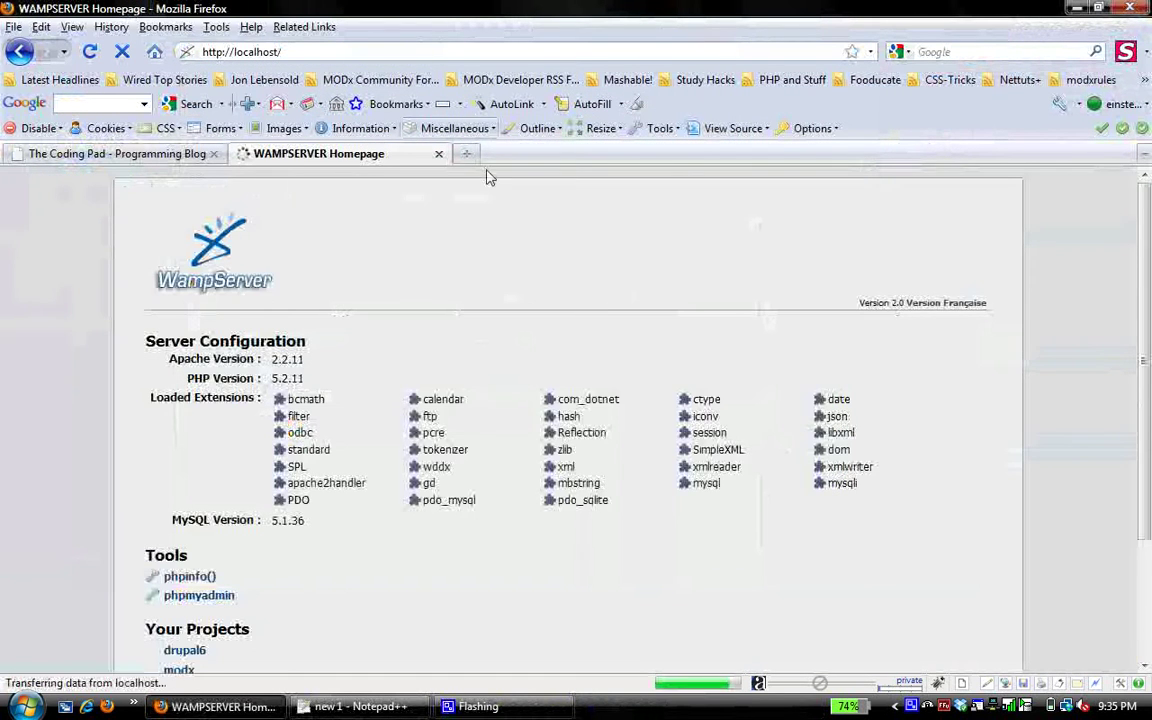
# Open the modx project and run the installer in English as a New Installation
pyautogui.scroll(-3, 856, 404)
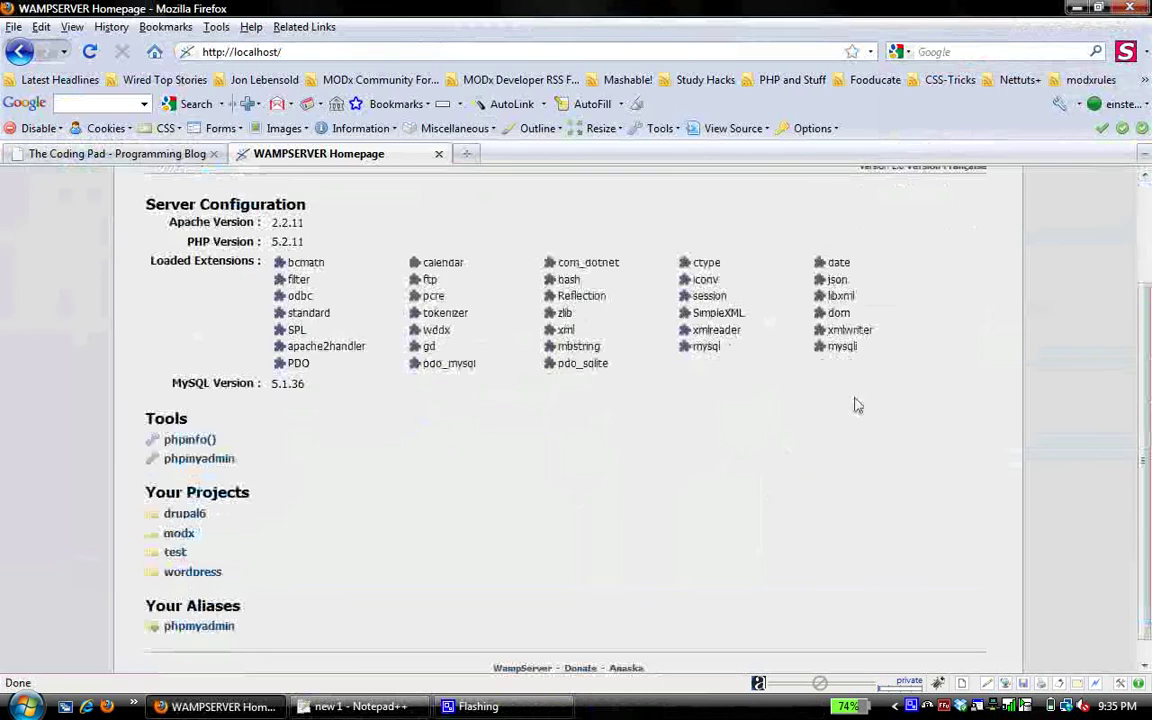
pyautogui.click(175, 533)
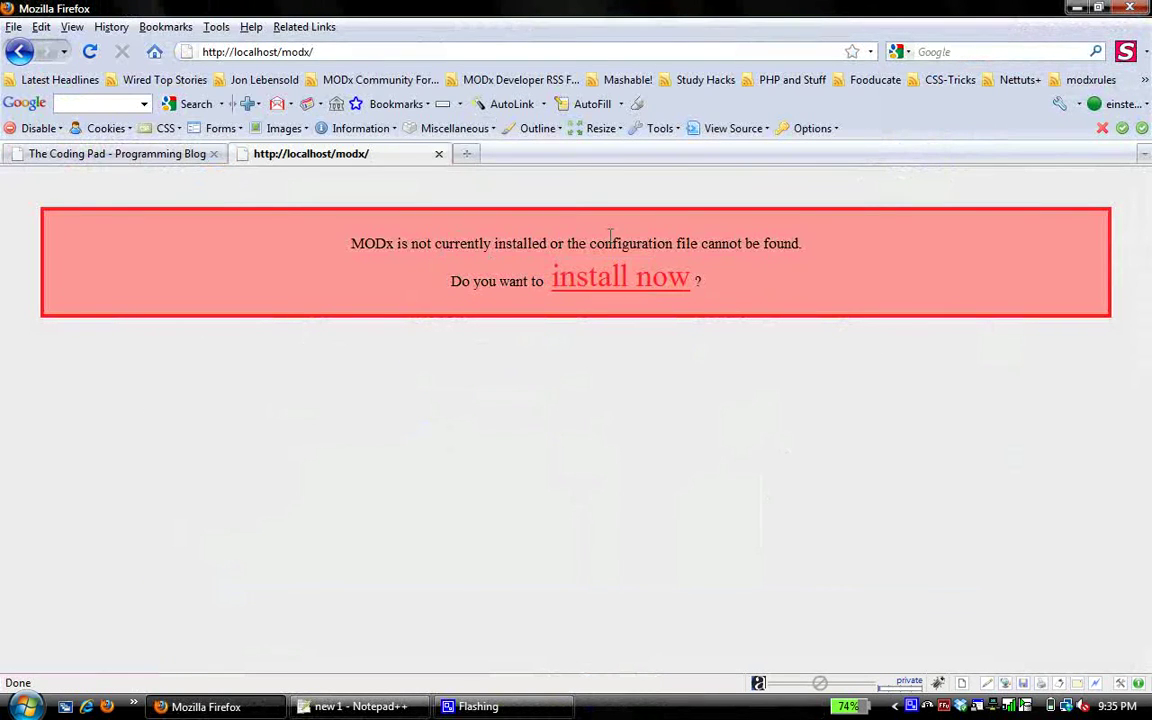
pyautogui.click(612, 292)
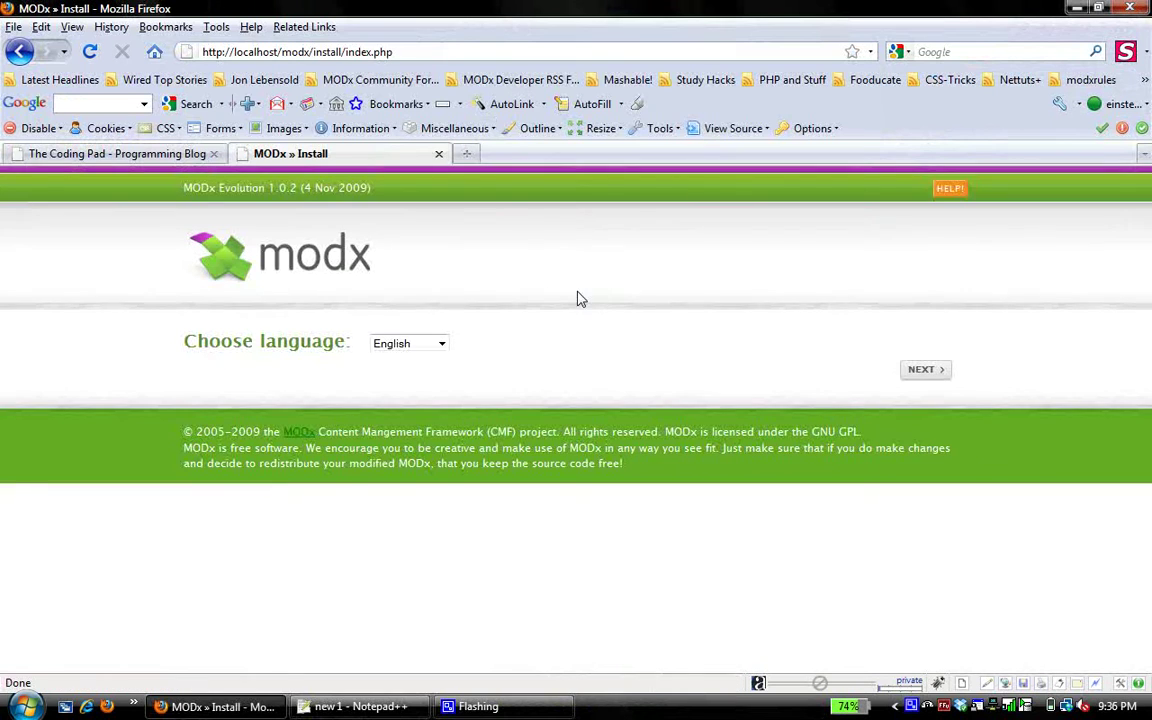
pyautogui.click(918, 370)
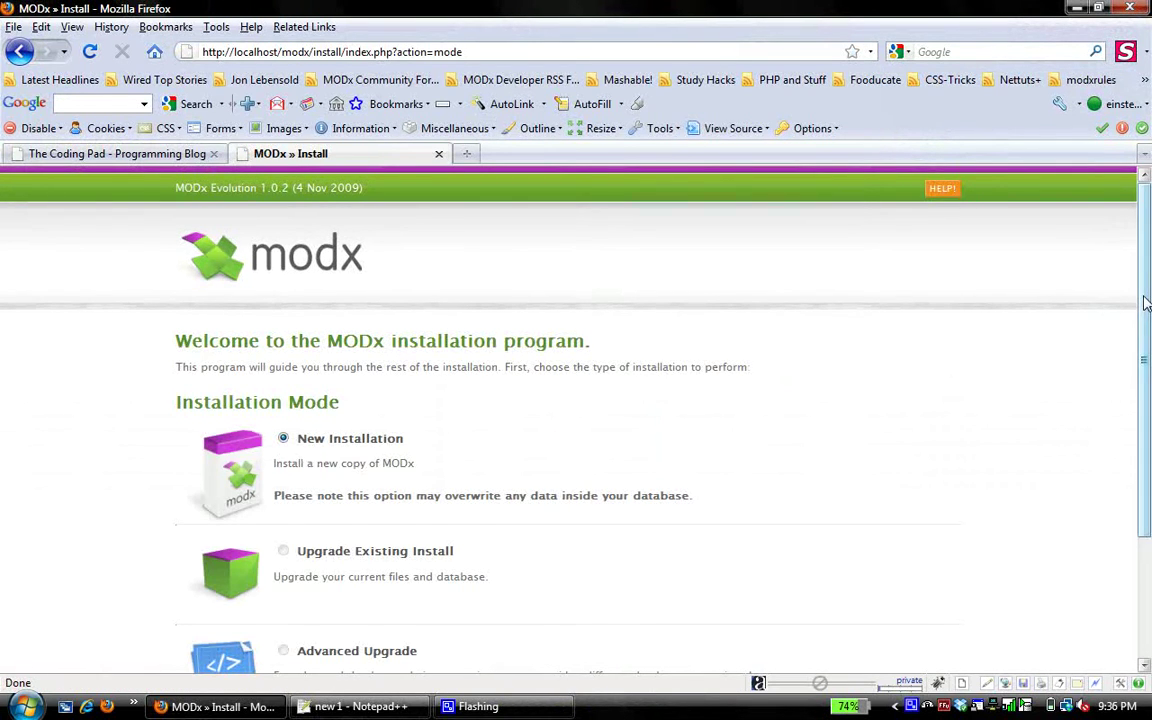
pyautogui.moveTo(1146, 293); pyautogui.dragTo(1148, 352)
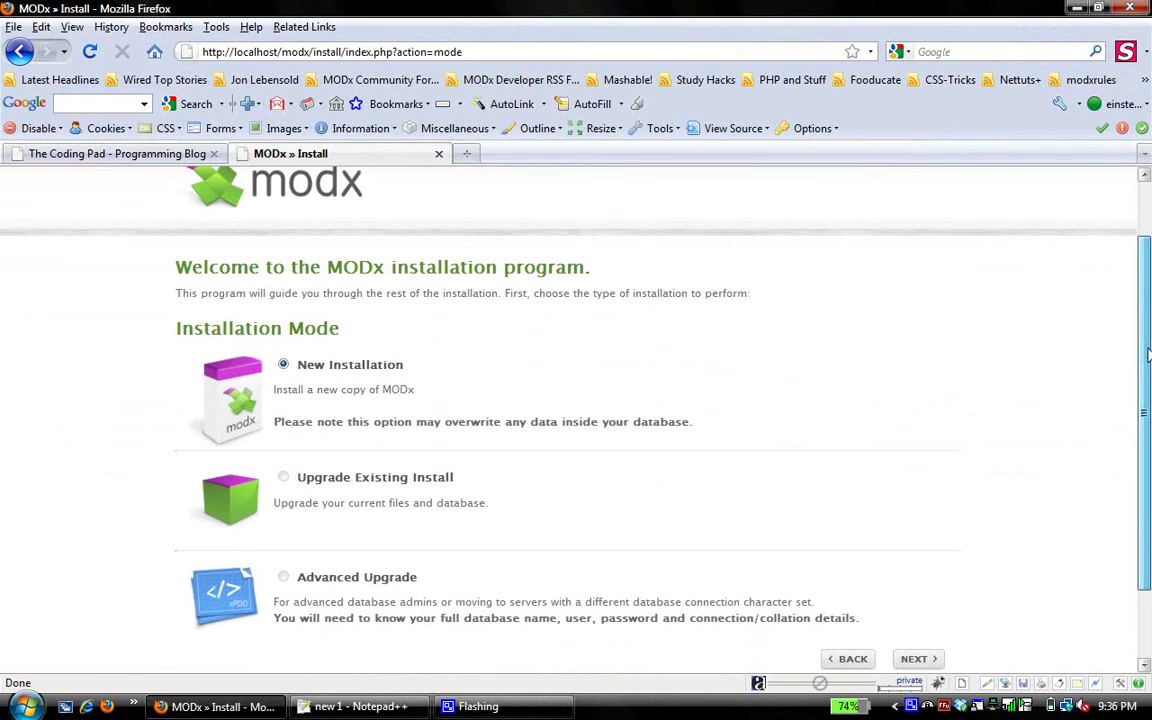
pyautogui.moveTo(1148, 352); pyautogui.dragTo(1148, 366)
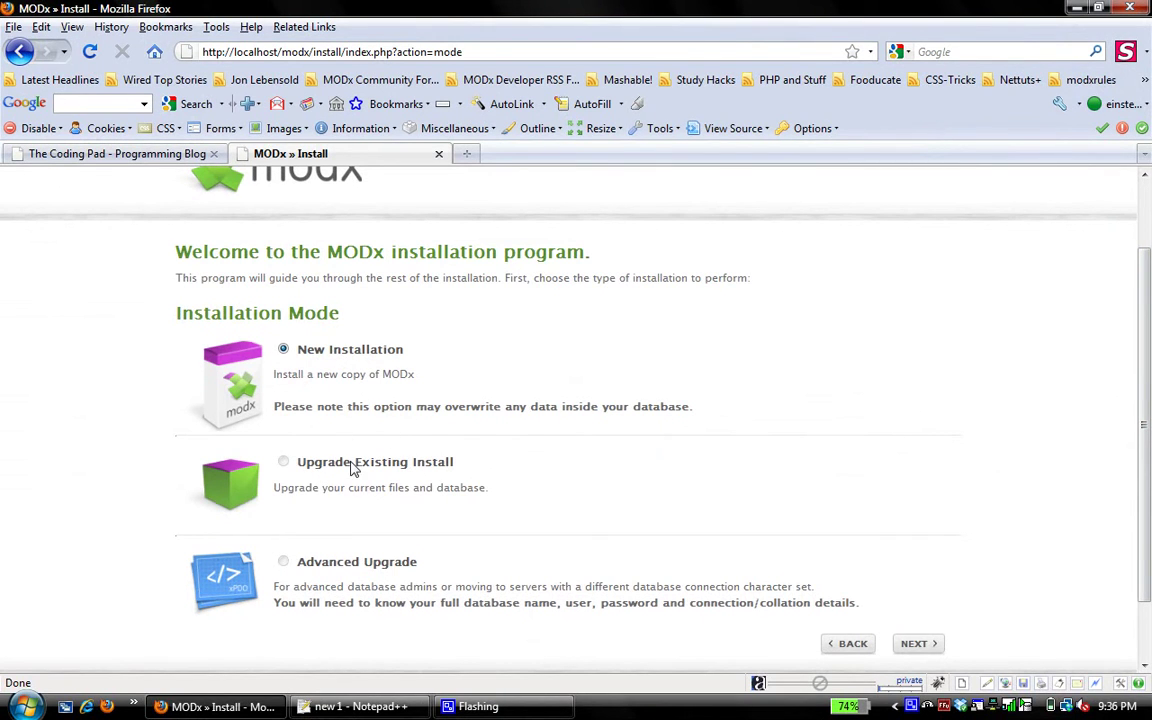
pyautogui.click(914, 645)
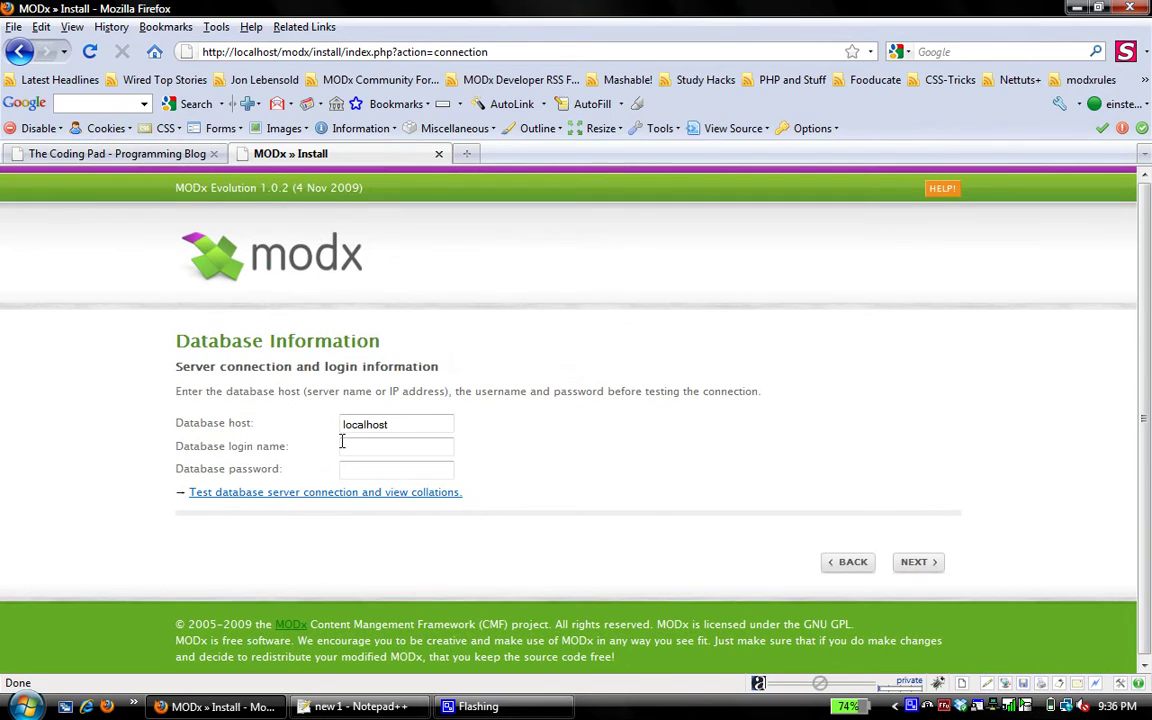
# Enter the database login name and password, then test the localhost server connection
pyautogui.click(354, 447)
pyautogui.write('my')
pyautogui.write('ry')
pyautogui.click(352, 471)
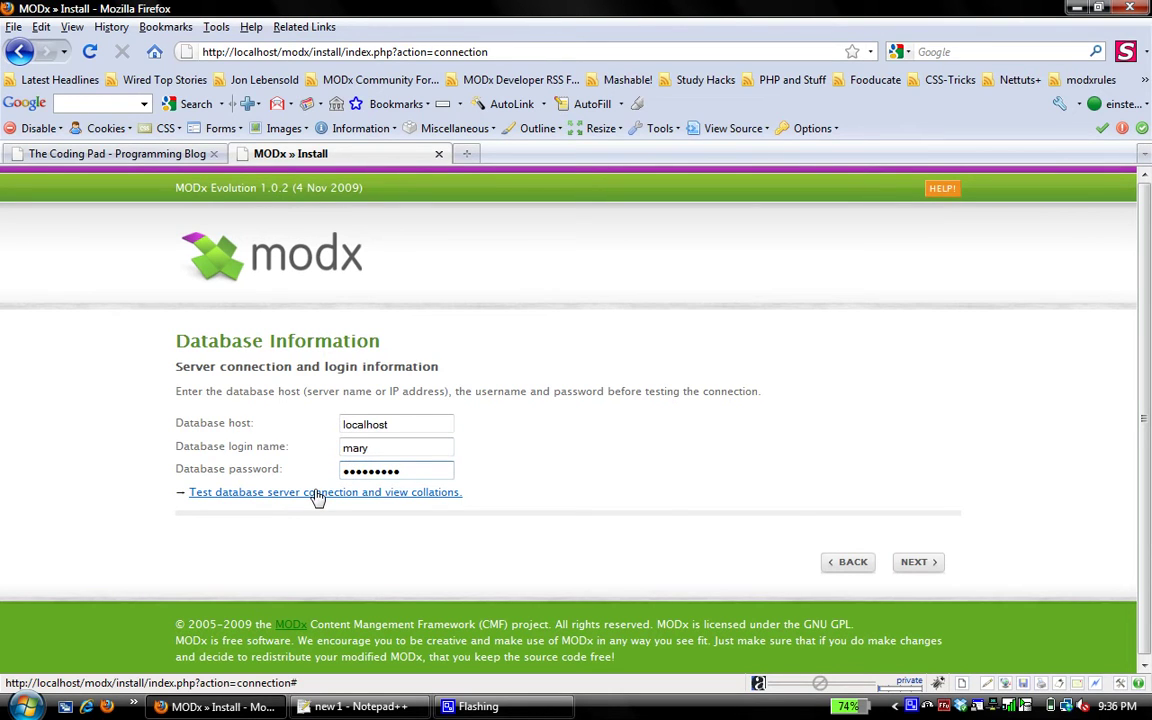
pyautogui.click(316, 497)
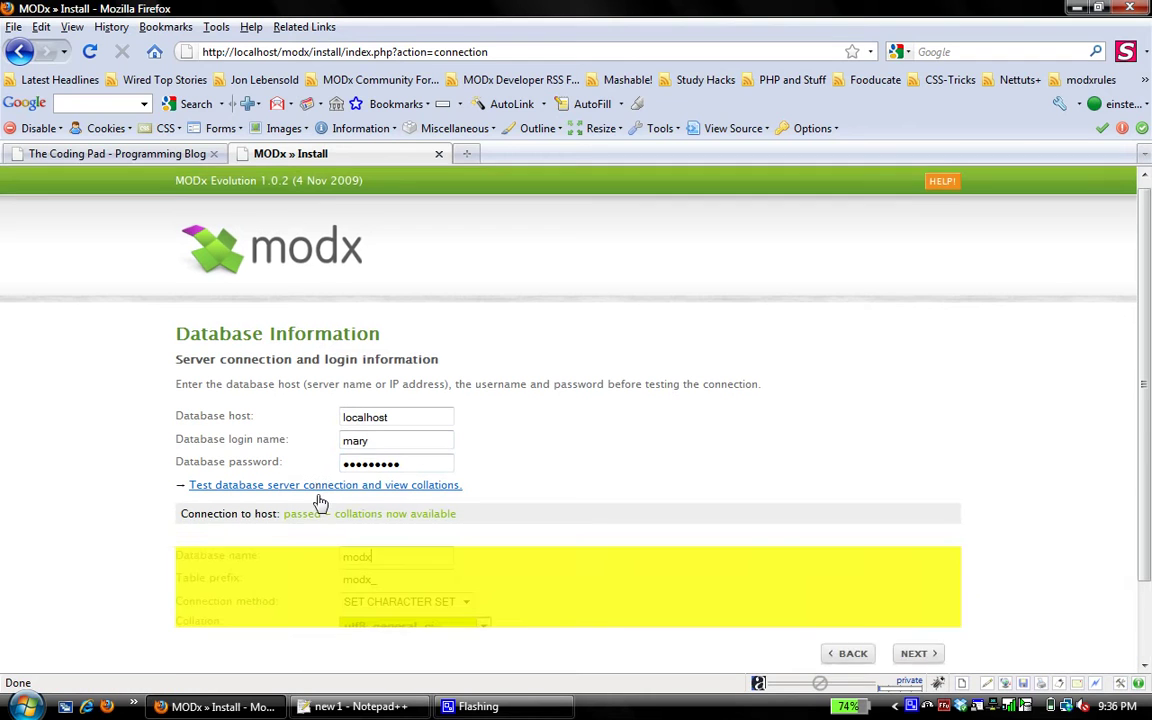
pyautogui.scroll(-1, 1148, 398)
pyautogui.scroll(-2, 1148, 398)
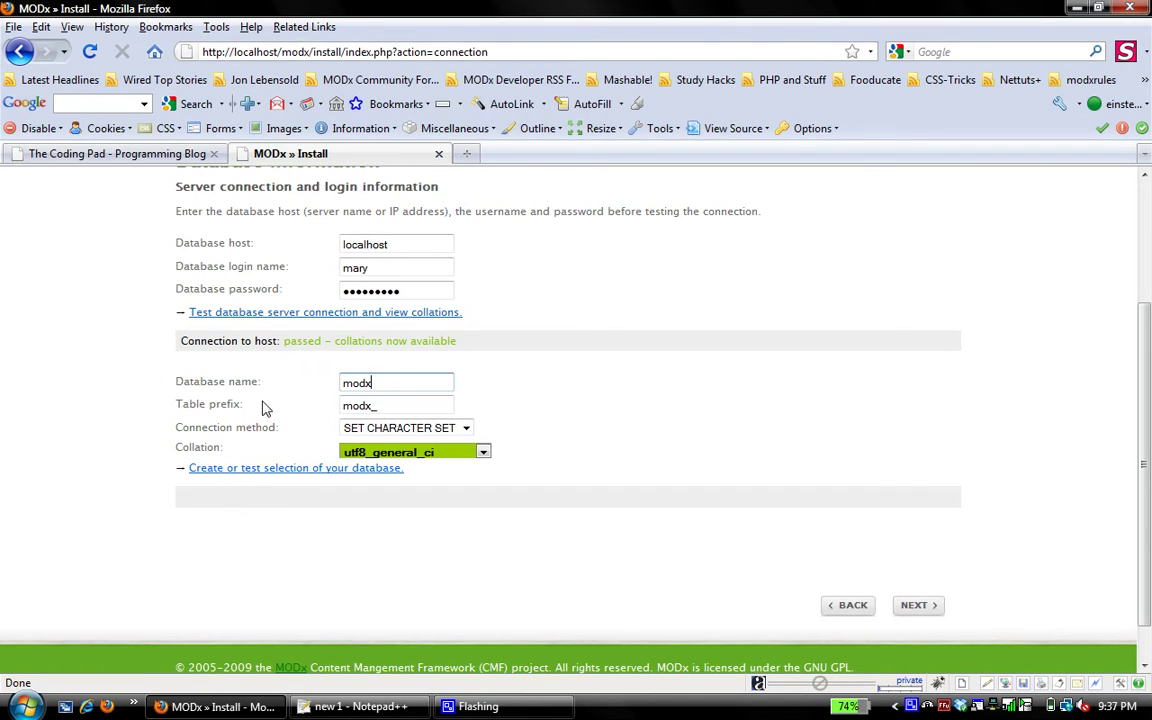
# Open phpMyAdmin in a new tab via the WampServer menu, then return to the MODx installer
pyautogui.click(467, 155)
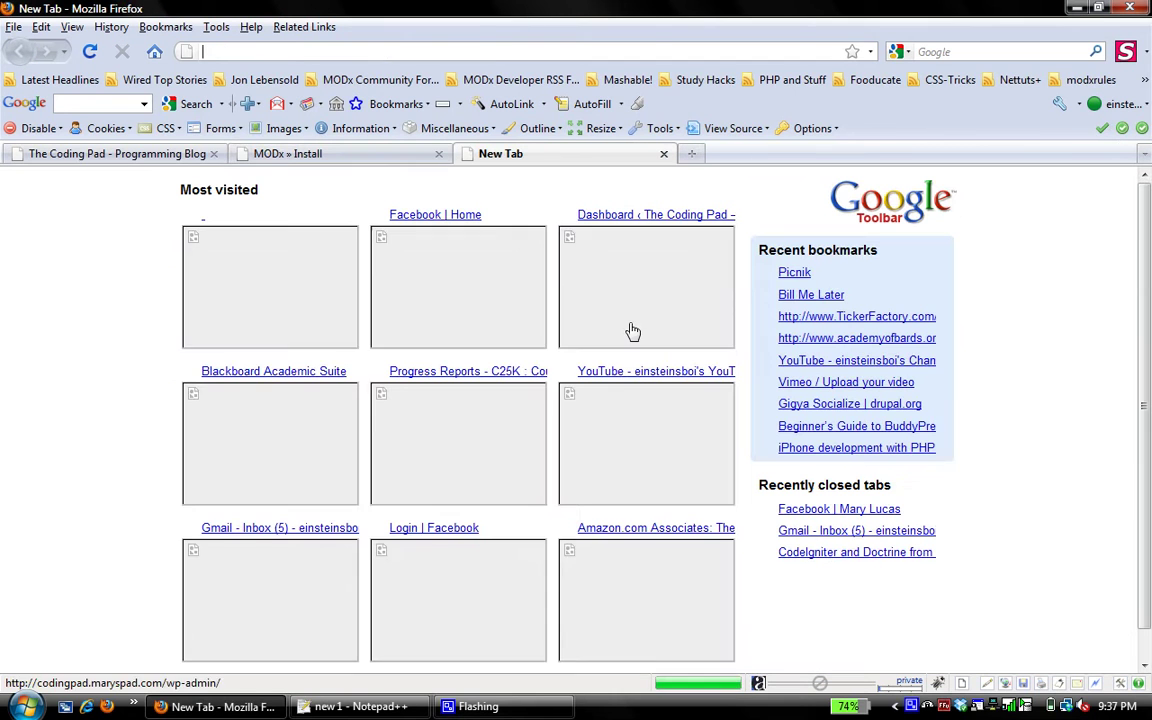
pyautogui.click(940, 708)
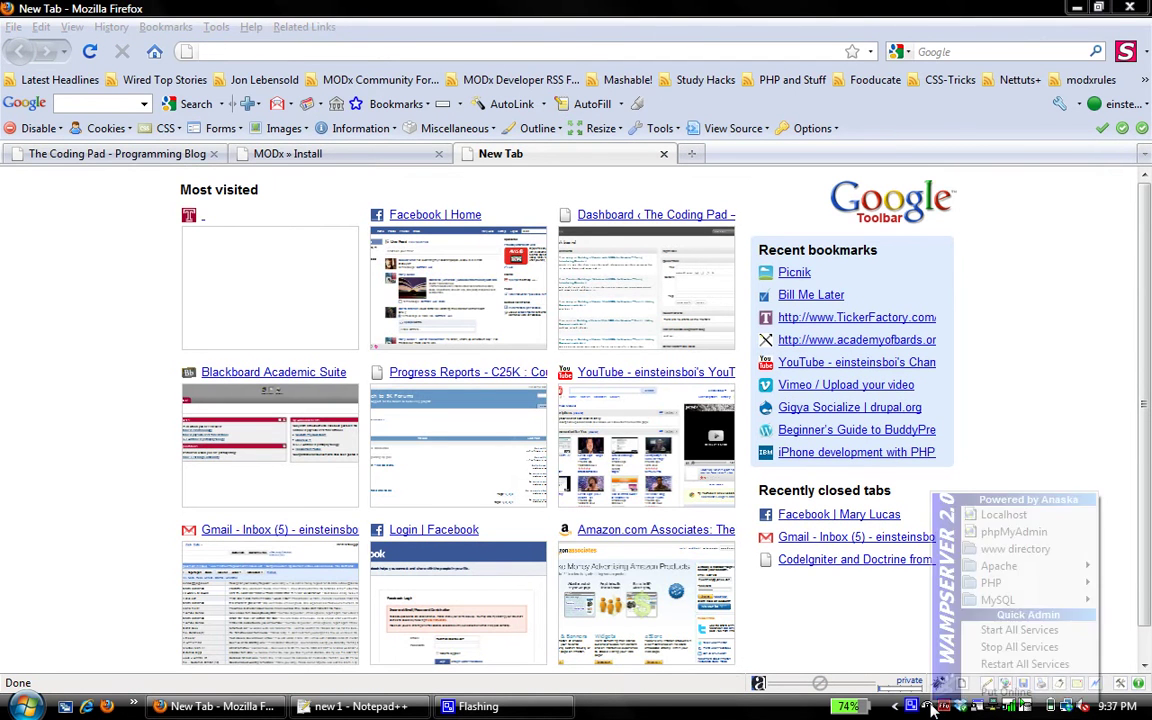
pyautogui.click(1000, 532)
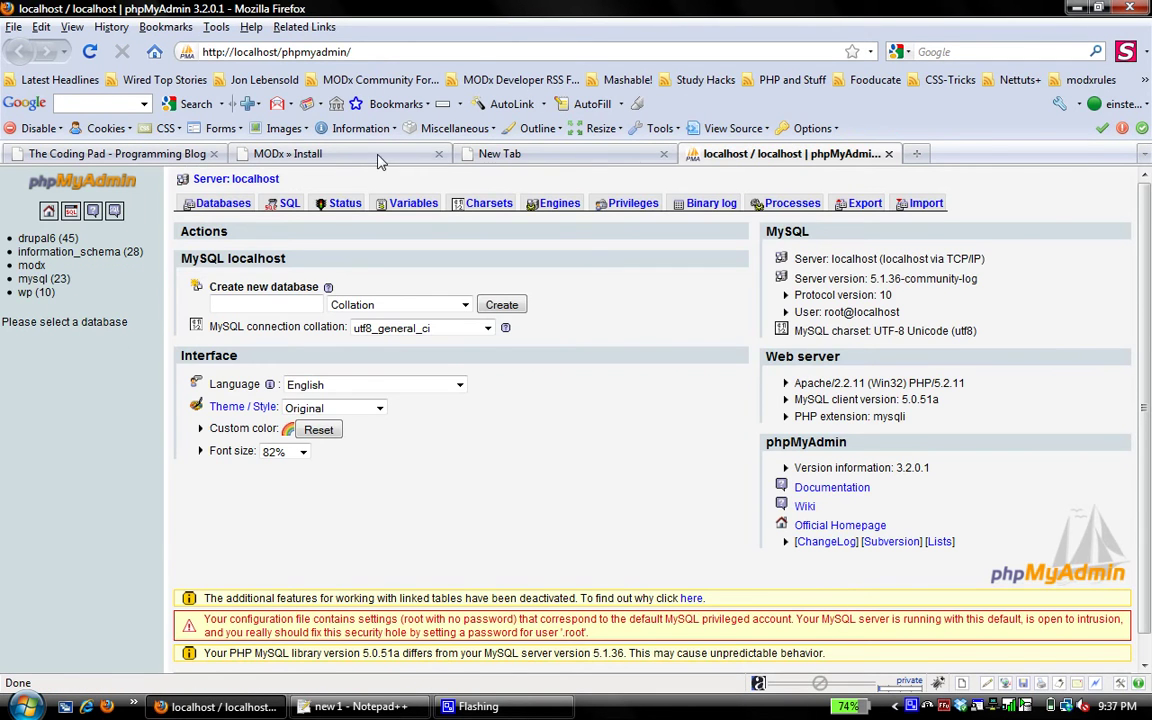
pyautogui.click(344, 150)
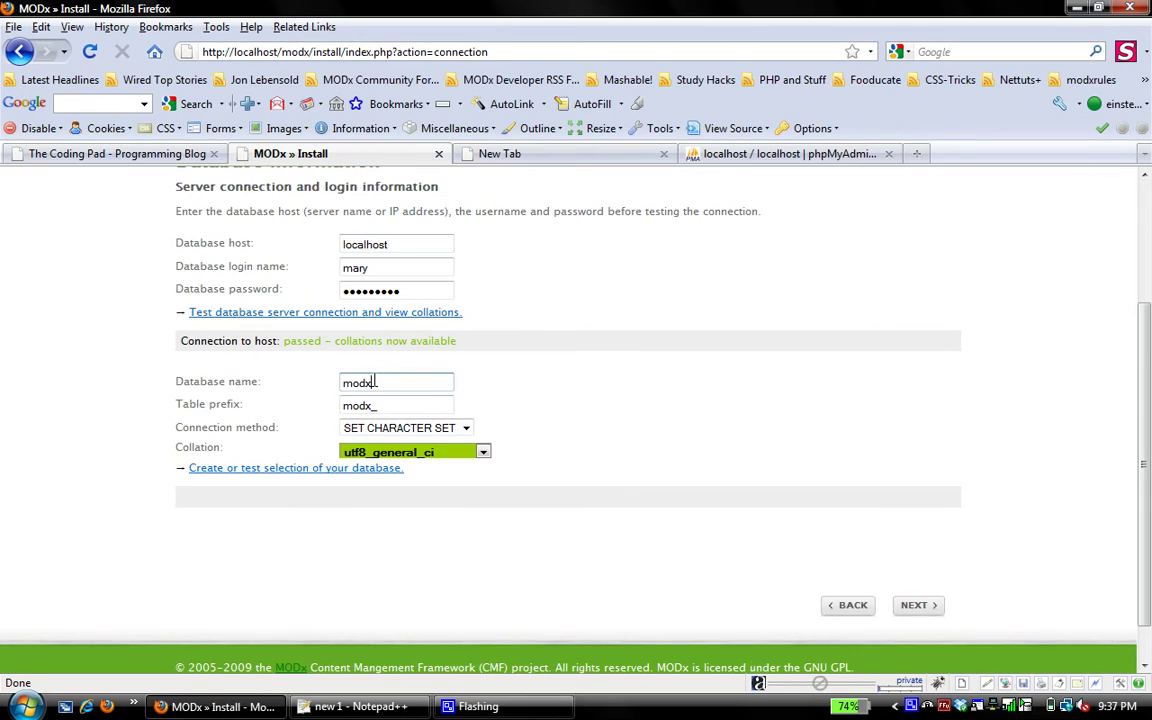
# Set the connection method to SET NAMES and create or test the modx database
pyautogui.click(386, 405)
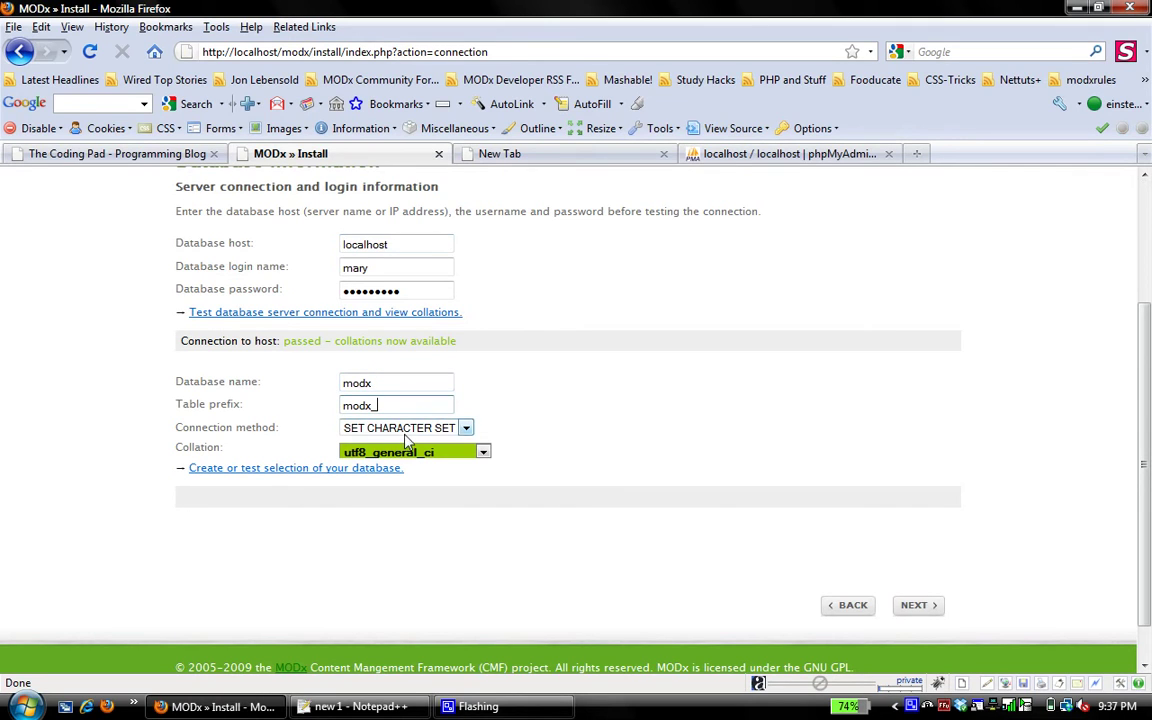
pyautogui.click(360, 428)
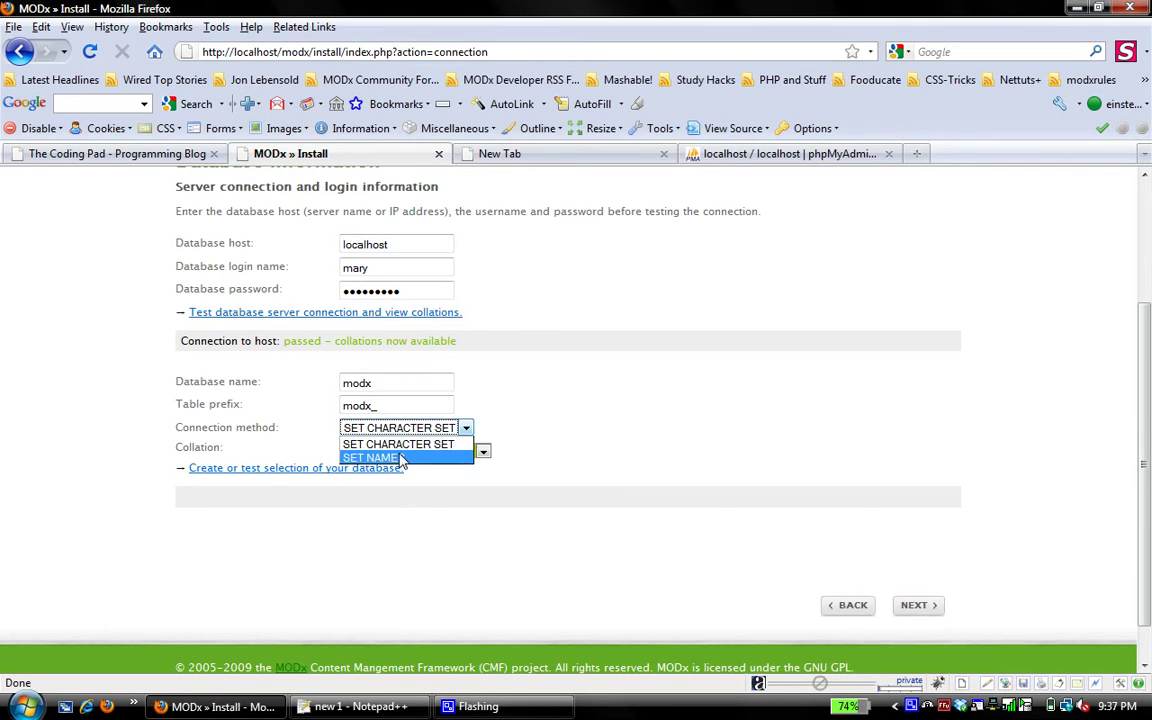
pyautogui.click(401, 458)
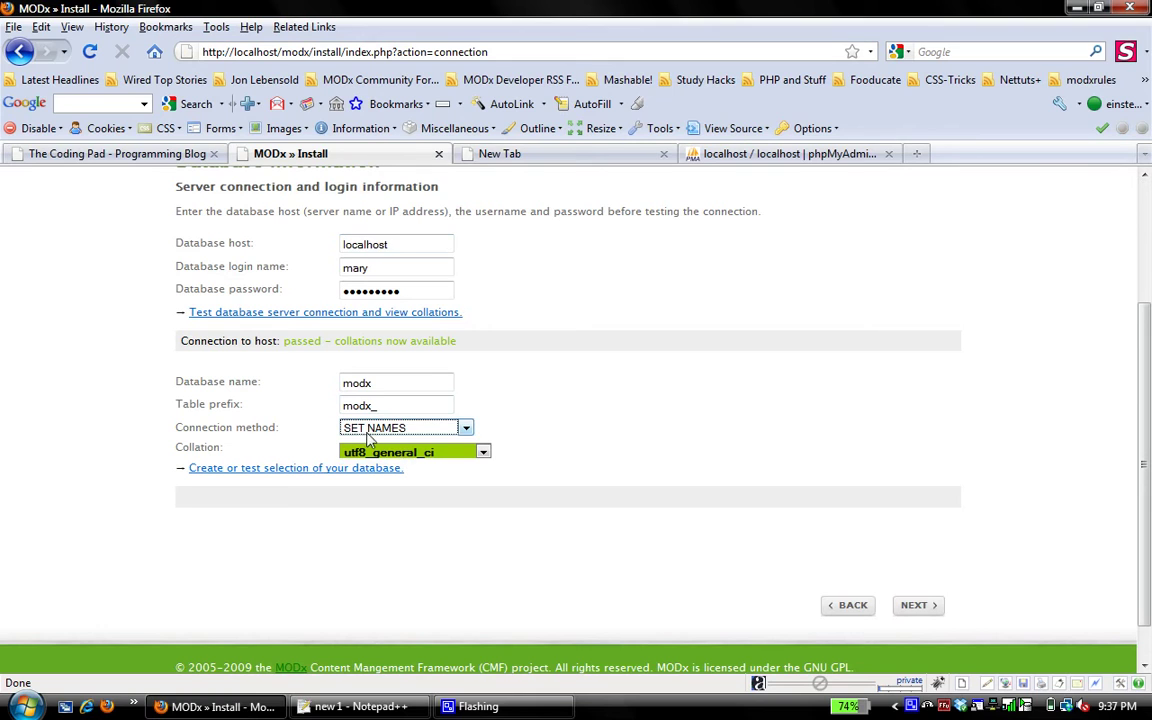
pyautogui.click(297, 470)
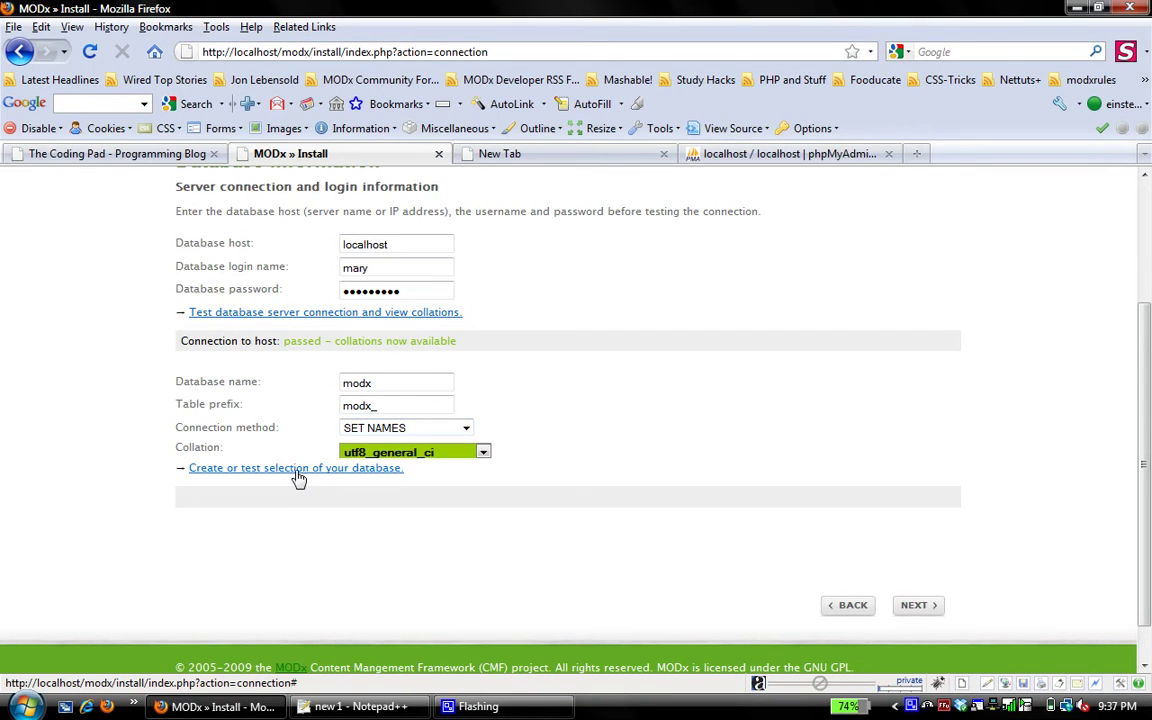
pyautogui.scroll(-1, 297, 478)
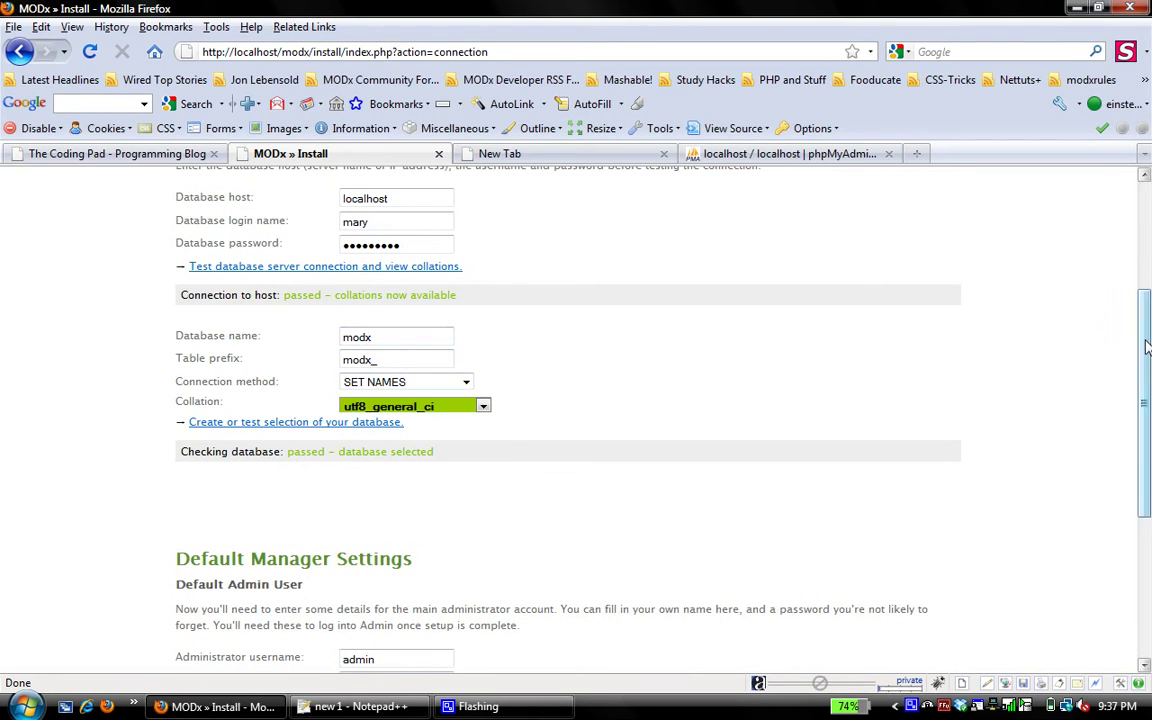
pyautogui.scroll(-4, 1147, 346)
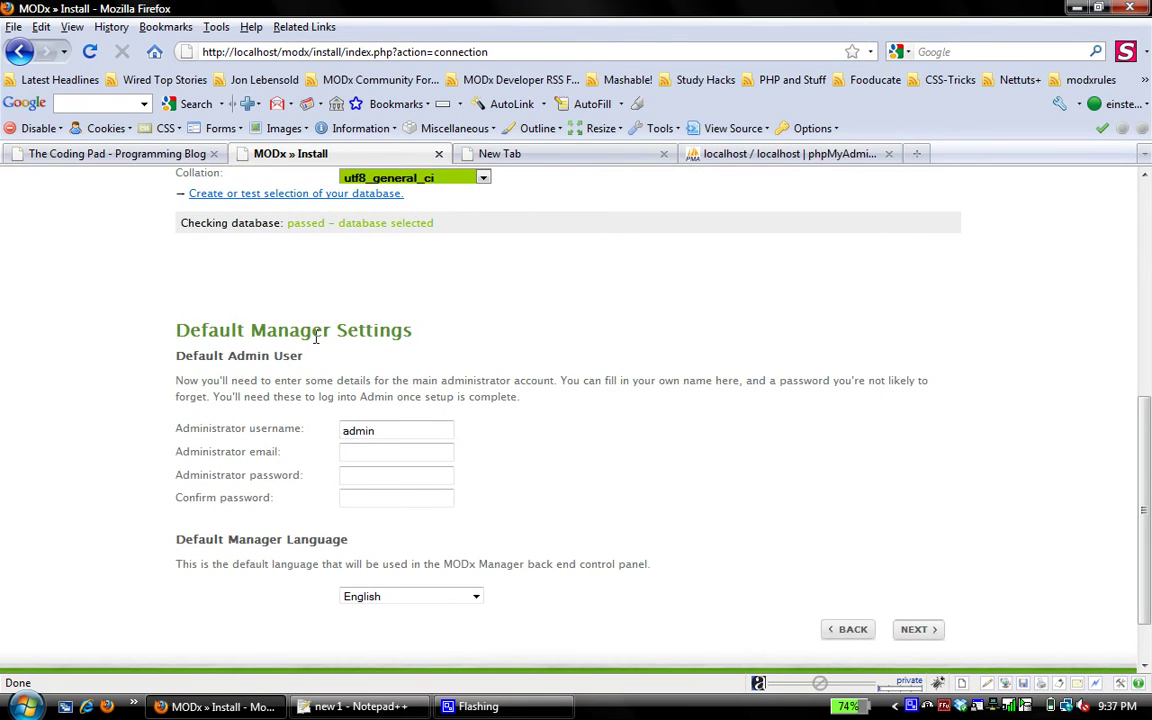
# Enter the administrator e-mail, password and confirmation, then continue to Optional Items
pyautogui.click(398, 449)
pyautogui.click(361, 432)
pyautogui.click(358, 451)
pyautogui.write('you@uy')
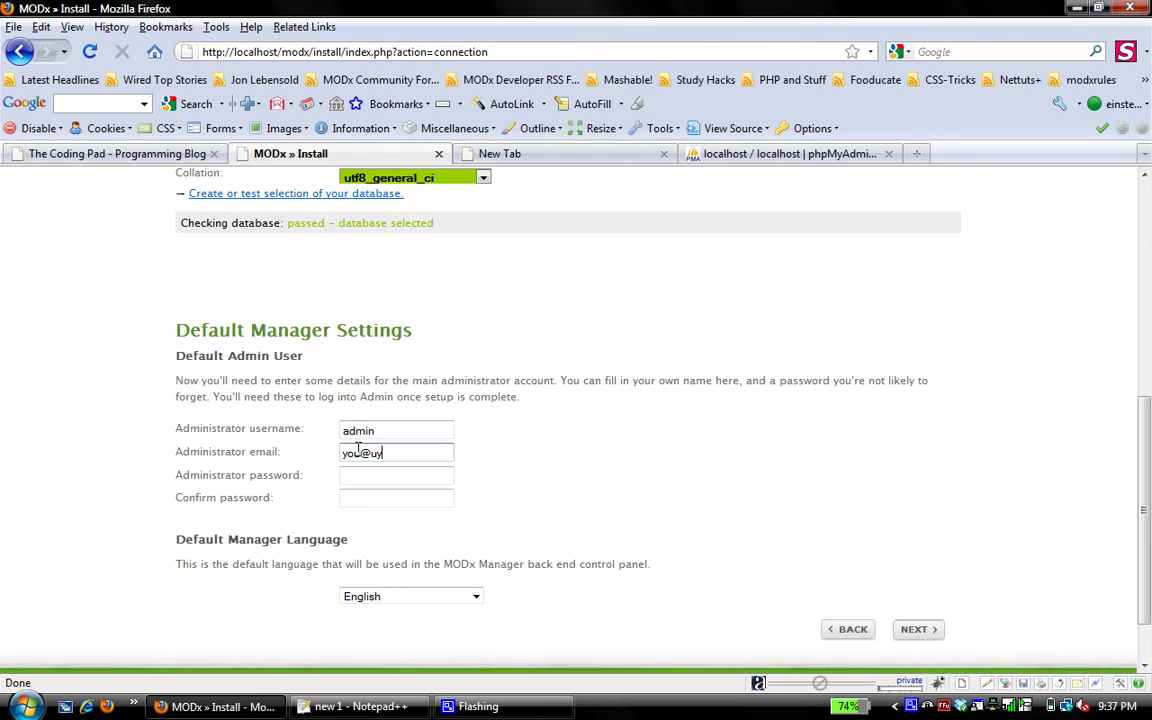
pyautogui.press('BackSpace')
pyautogui.press('BackSpace')
pyautogui.write('yourdomain.com')
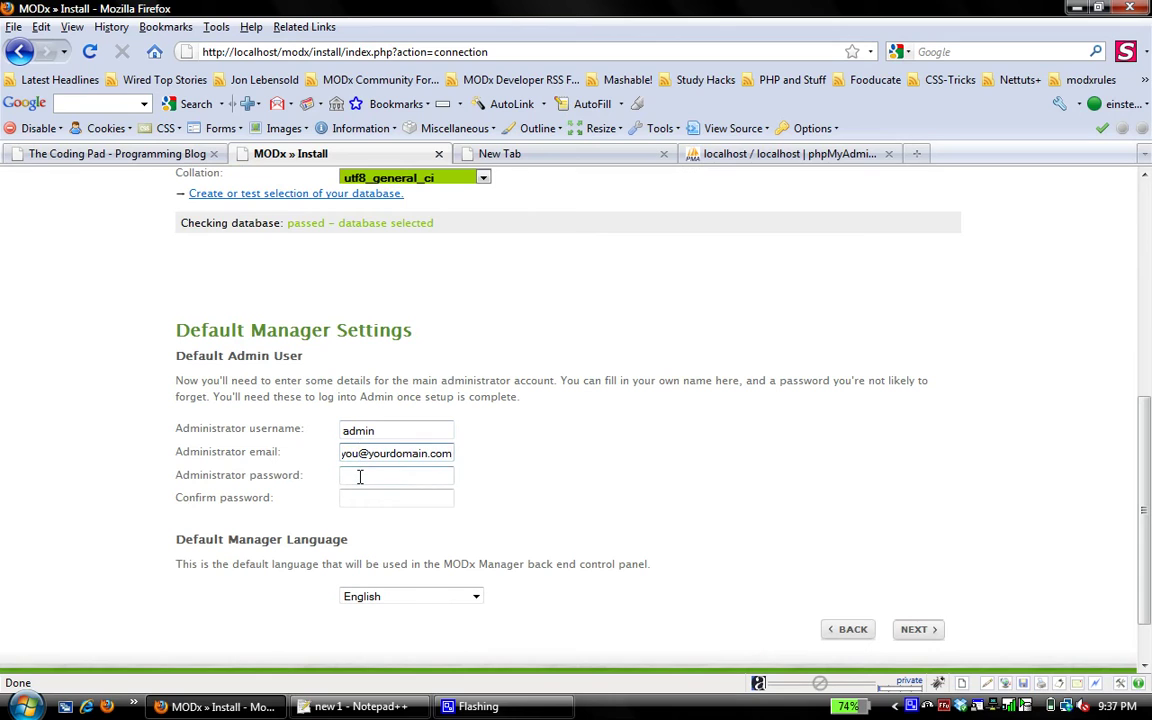
pyautogui.click(360, 477)
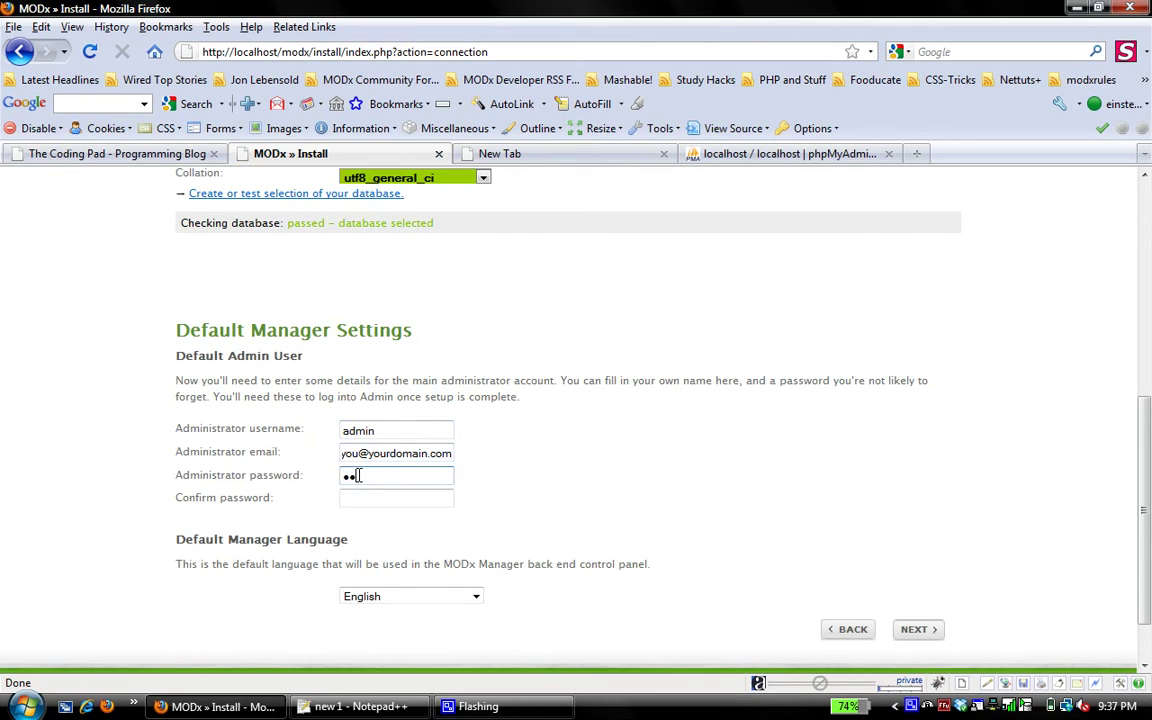
pyautogui.click(351, 500)
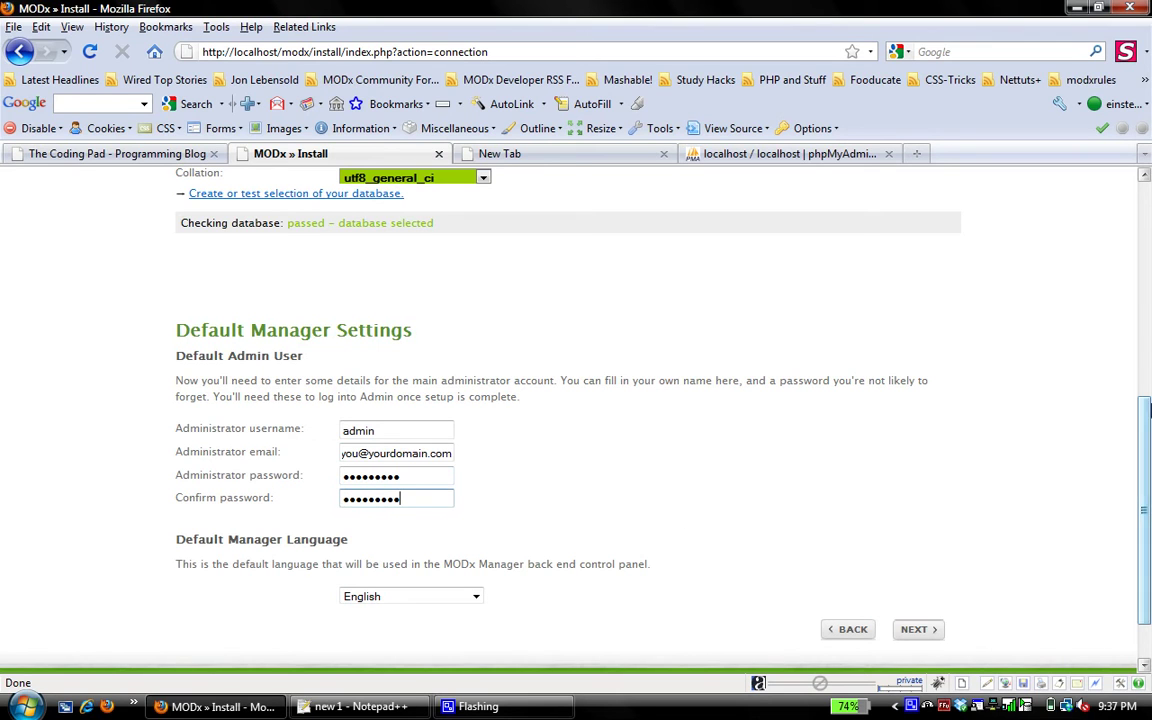
pyautogui.moveTo(1147, 430); pyautogui.dragTo(1147, 465)
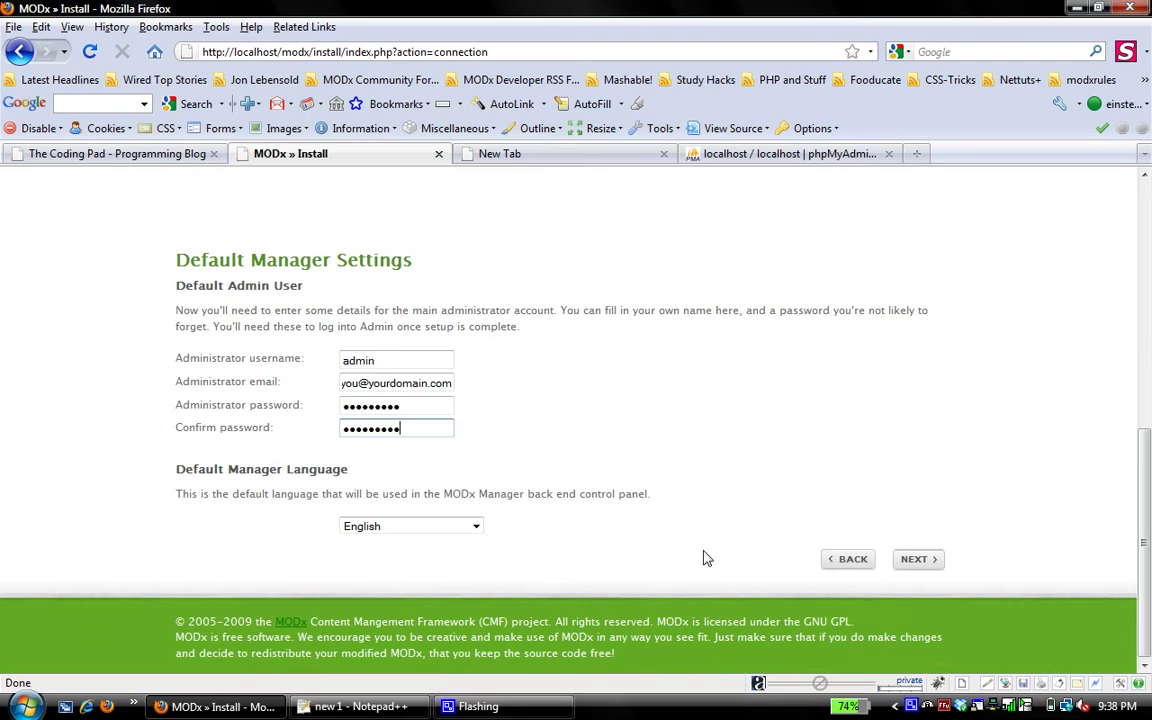
pyautogui.click(928, 563)
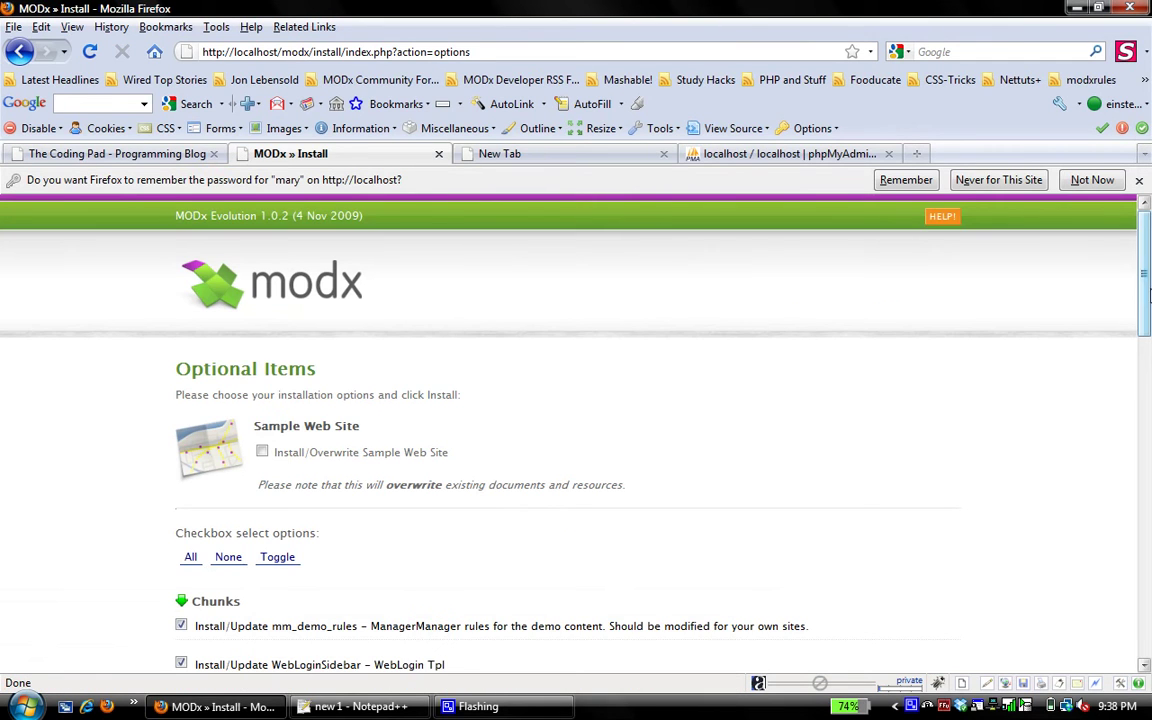
# Decline Firefox's offer to remember the installer password with Not Now
pyautogui.scroll(-1, 1131, 324)
pyautogui.click(1118, 181)
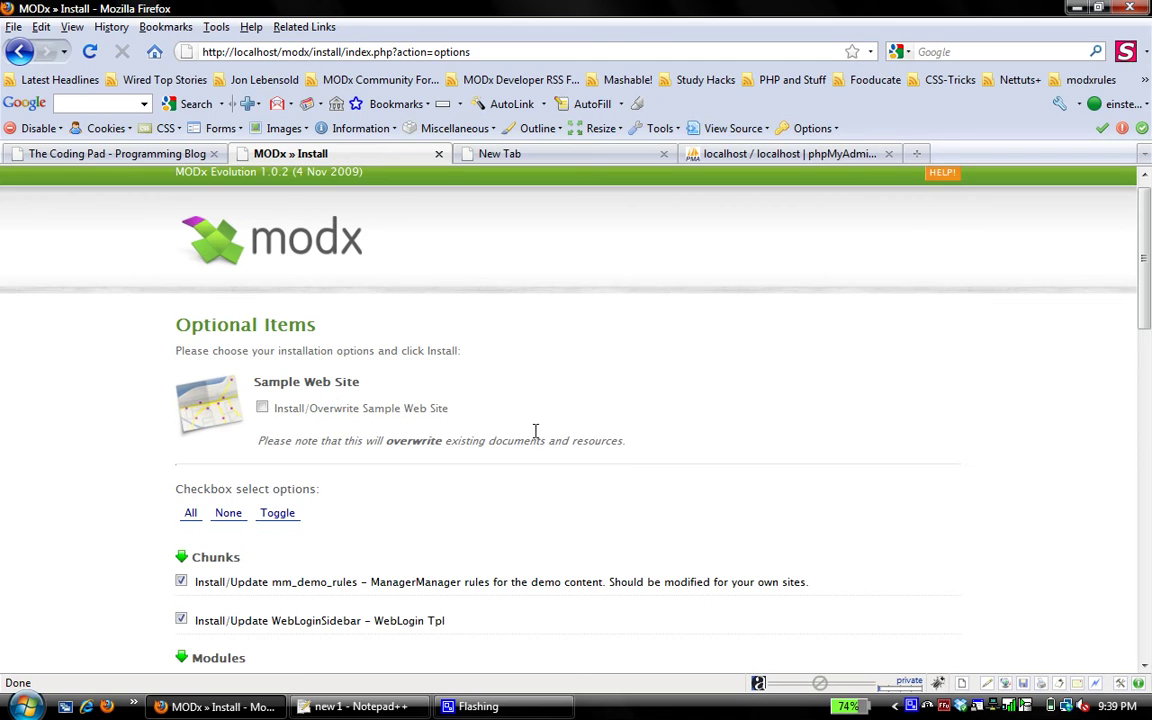
pyautogui.moveTo(1148, 310); pyautogui.dragTo(1148, 318)
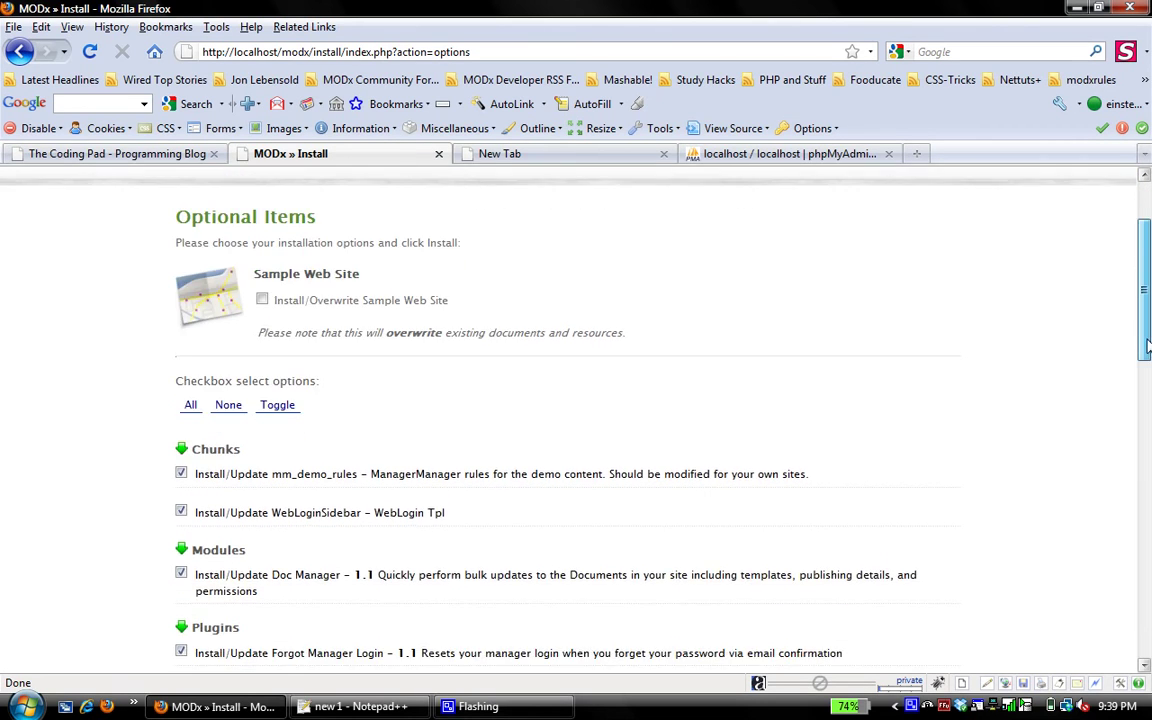
pyautogui.scroll(-4, 1148, 345)
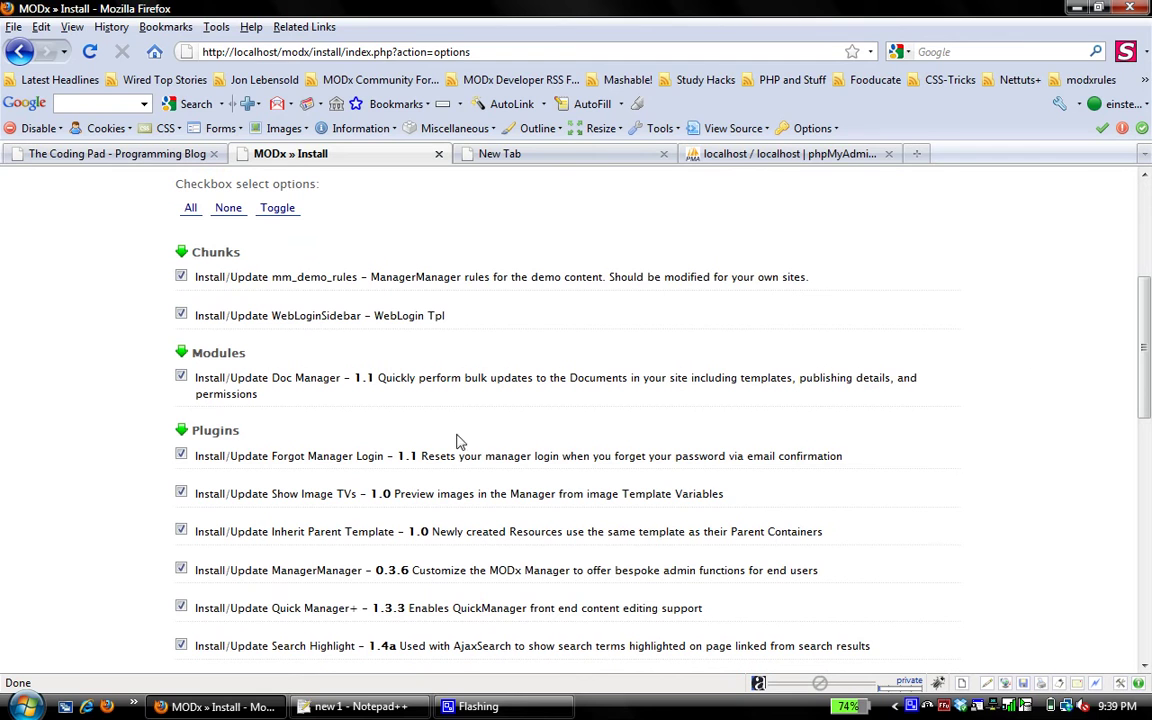
pyautogui.moveTo(1144, 356); pyautogui.dragTo(1145, 420)
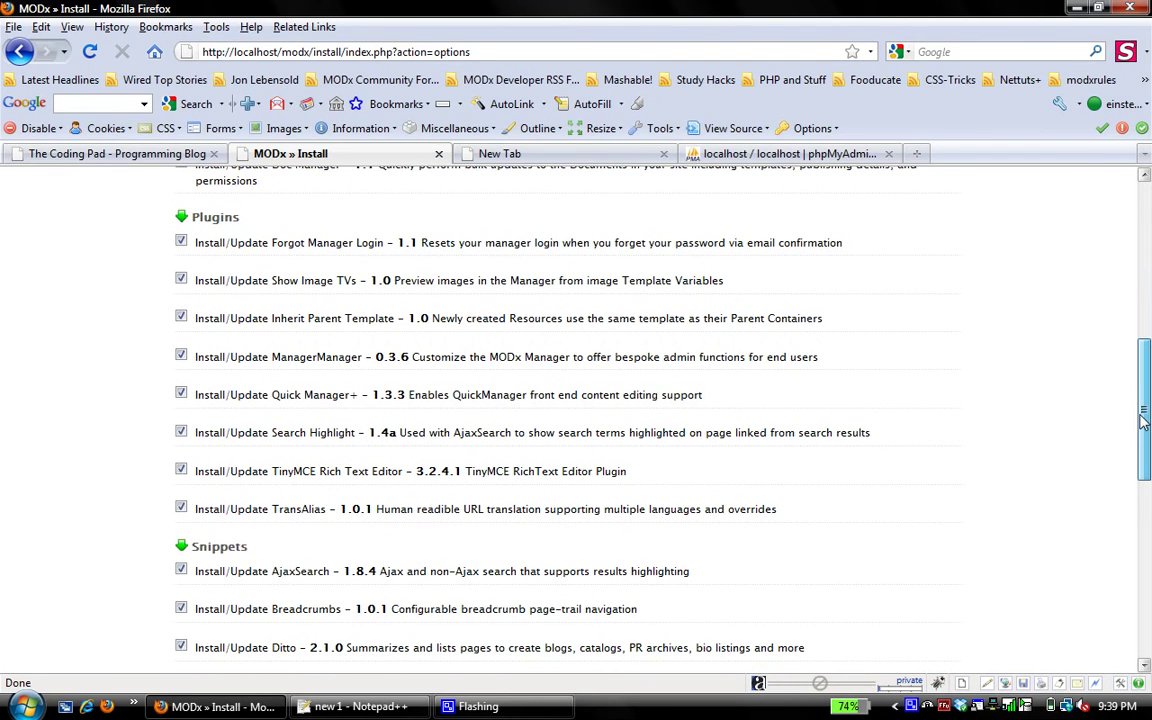
pyautogui.moveTo(1145, 420); pyautogui.dragTo(1142, 428)
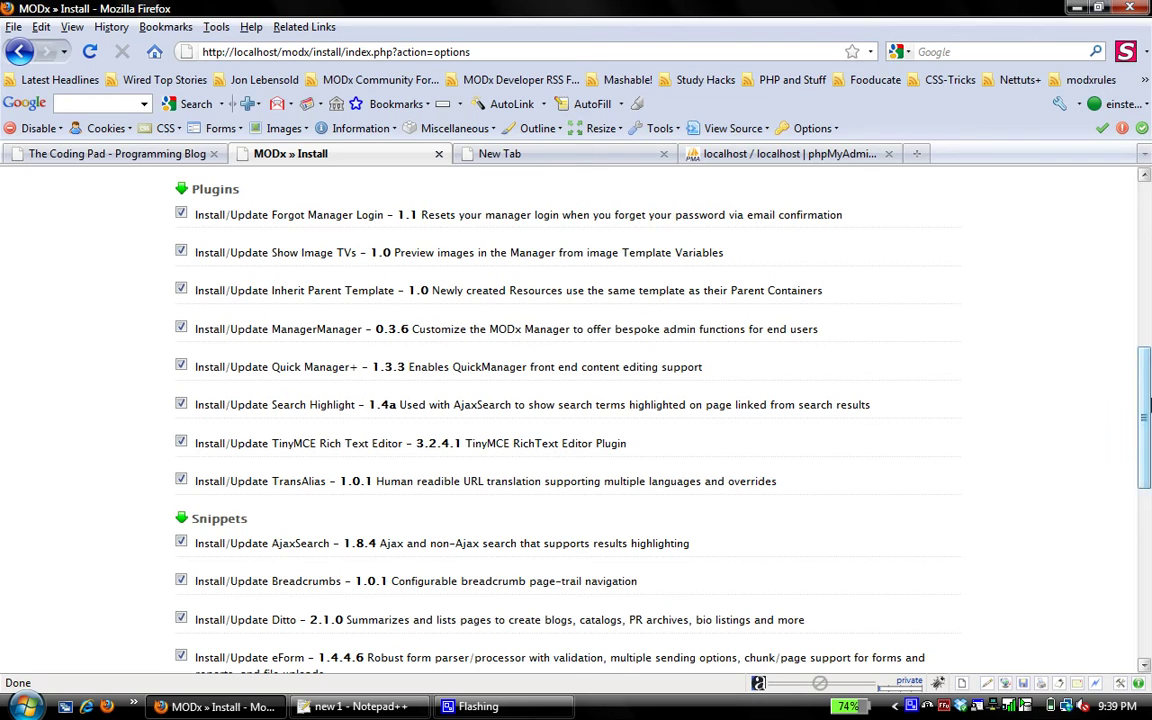
pyautogui.moveTo(1147, 405); pyautogui.dragTo(1147, 590)
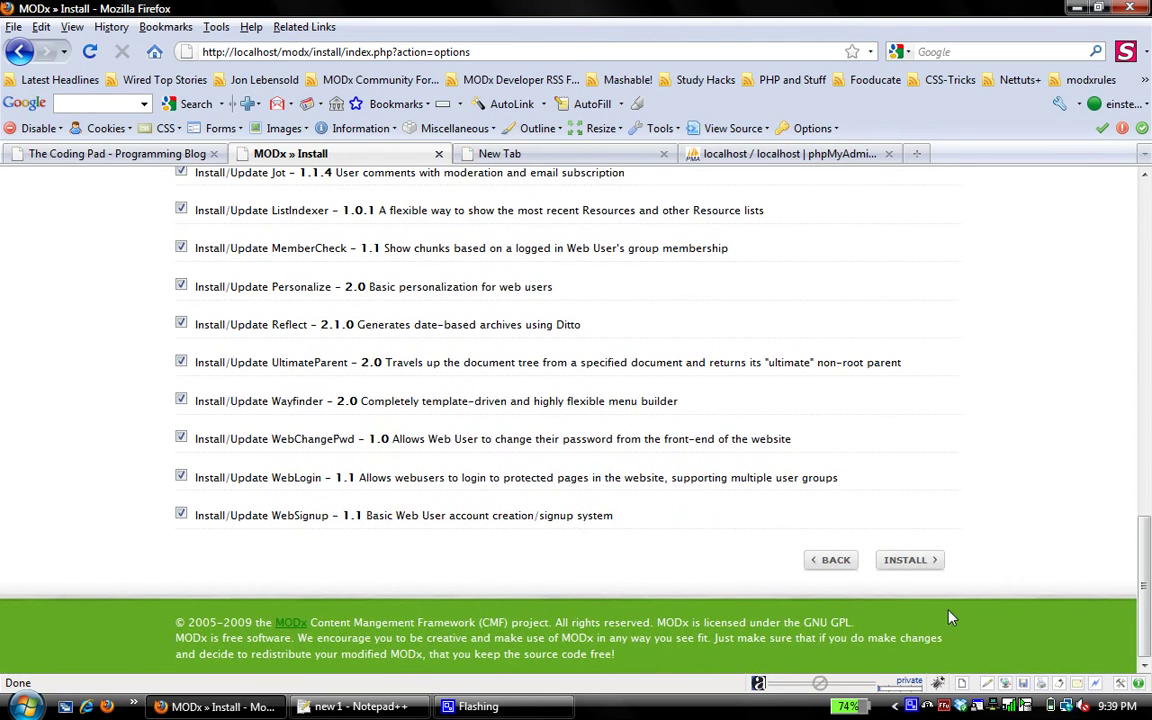
# Proceed from Optional Items and review the pre-install validation, where every check passes
pyautogui.click(905, 574)
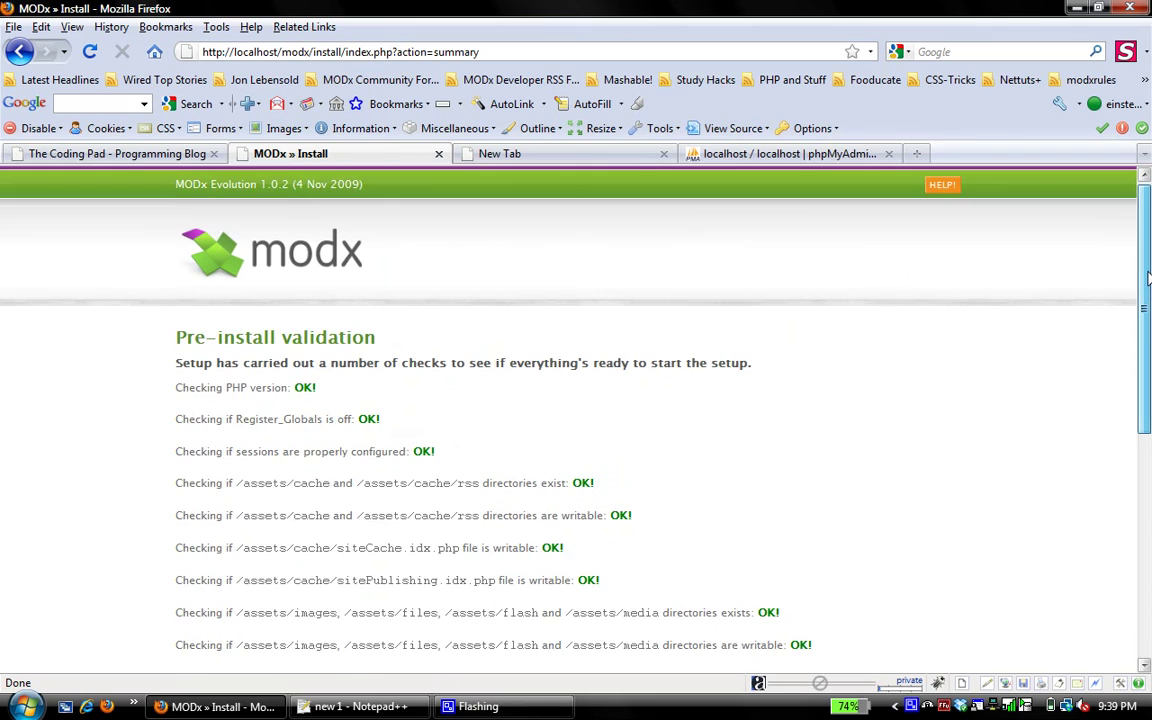
pyautogui.moveTo(1148, 275); pyautogui.dragTo(1079, 547)
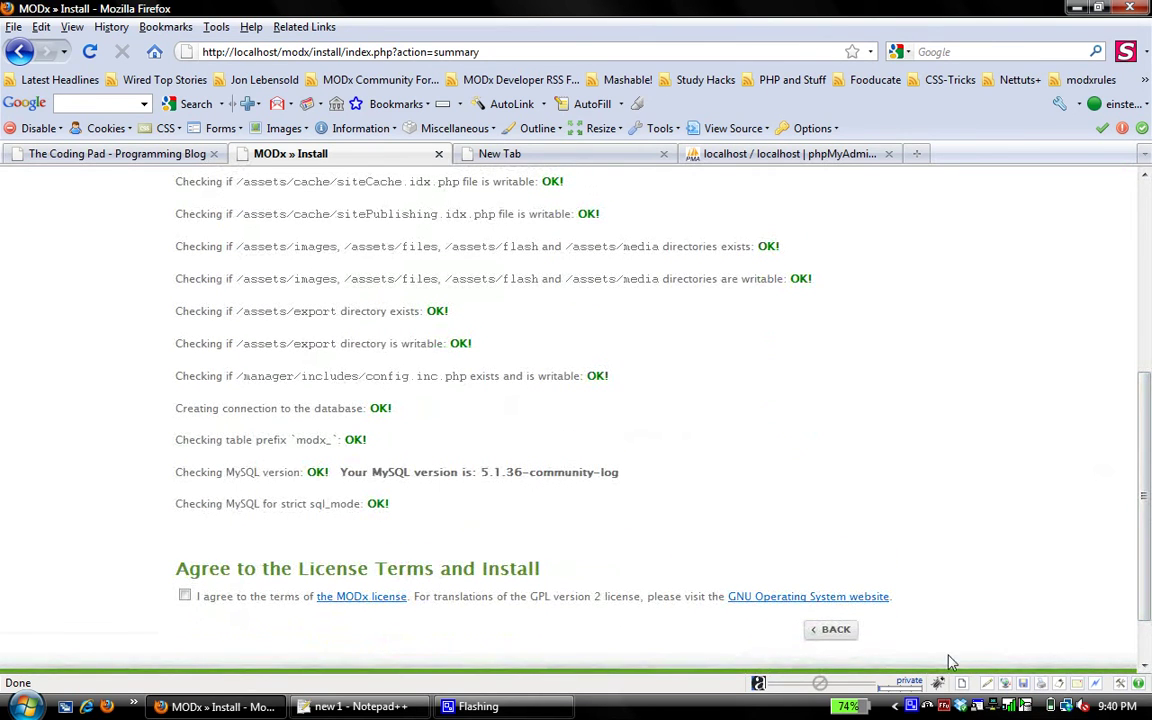
pyautogui.click(926, 706)
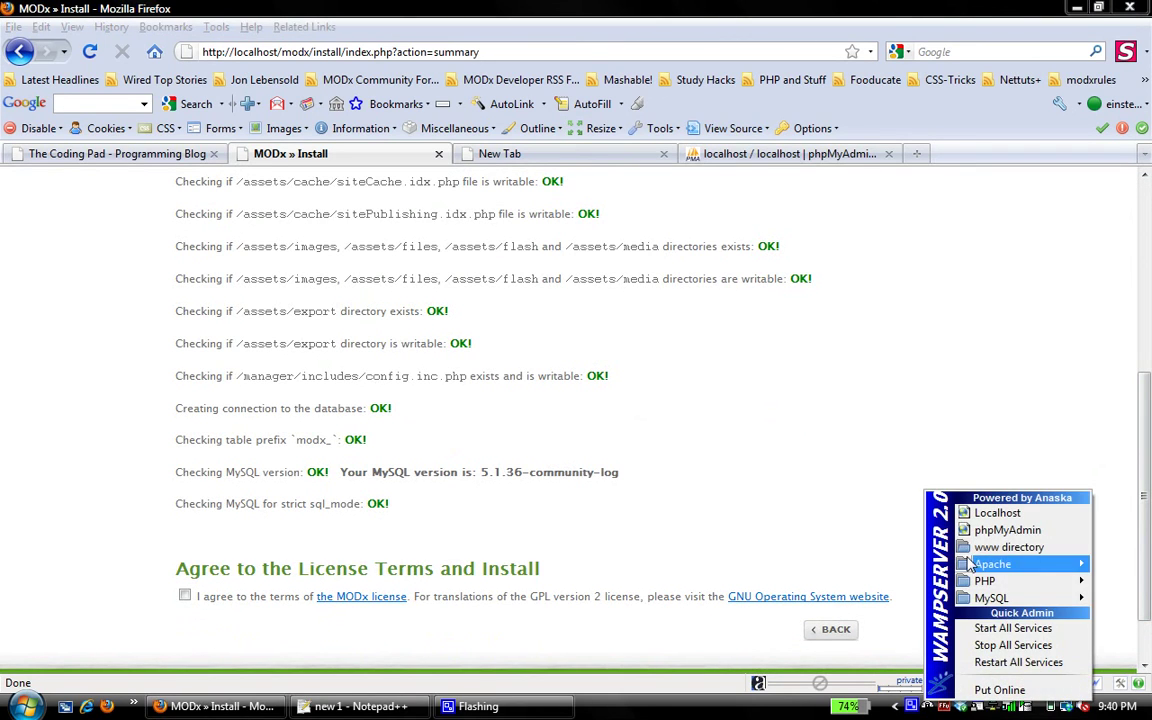
pyautogui.moveTo(977, 583)
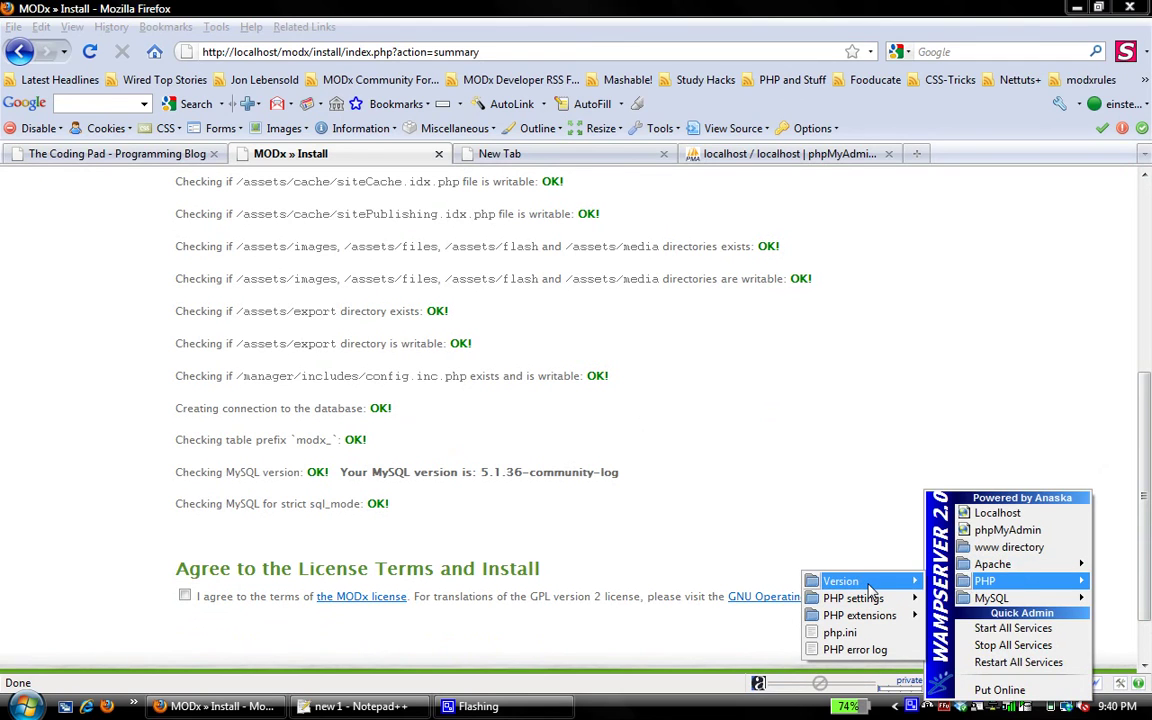
pyautogui.moveTo(868, 585)
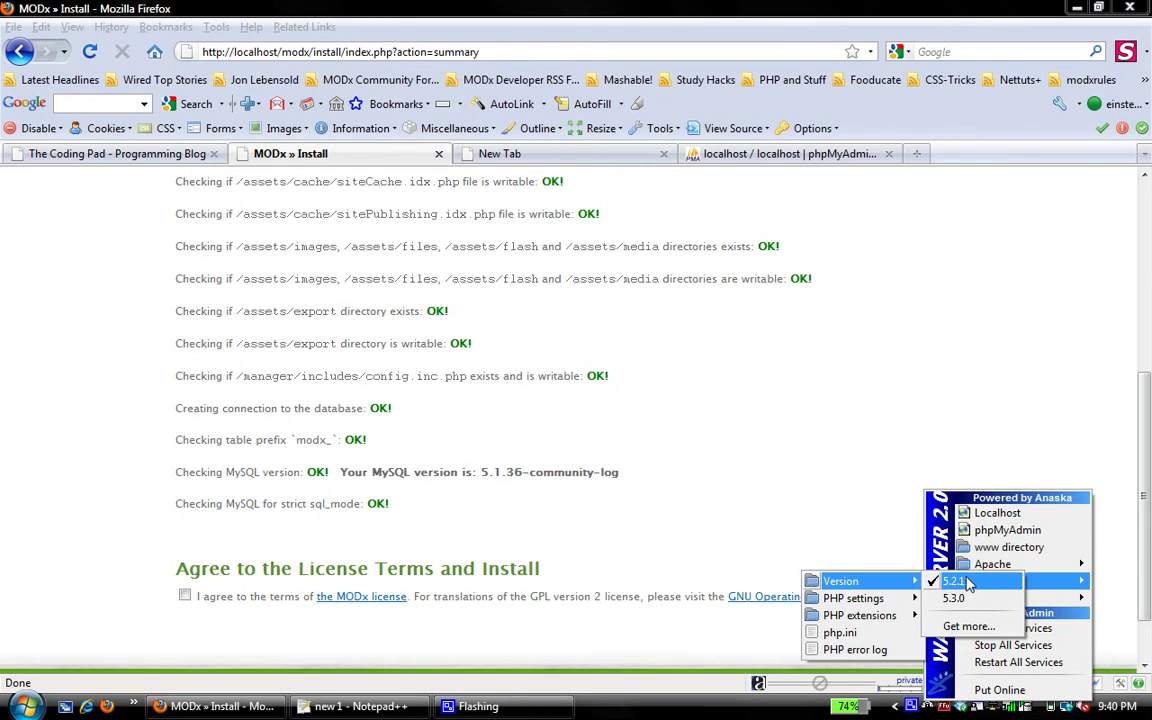
pyautogui.click(780, 462)
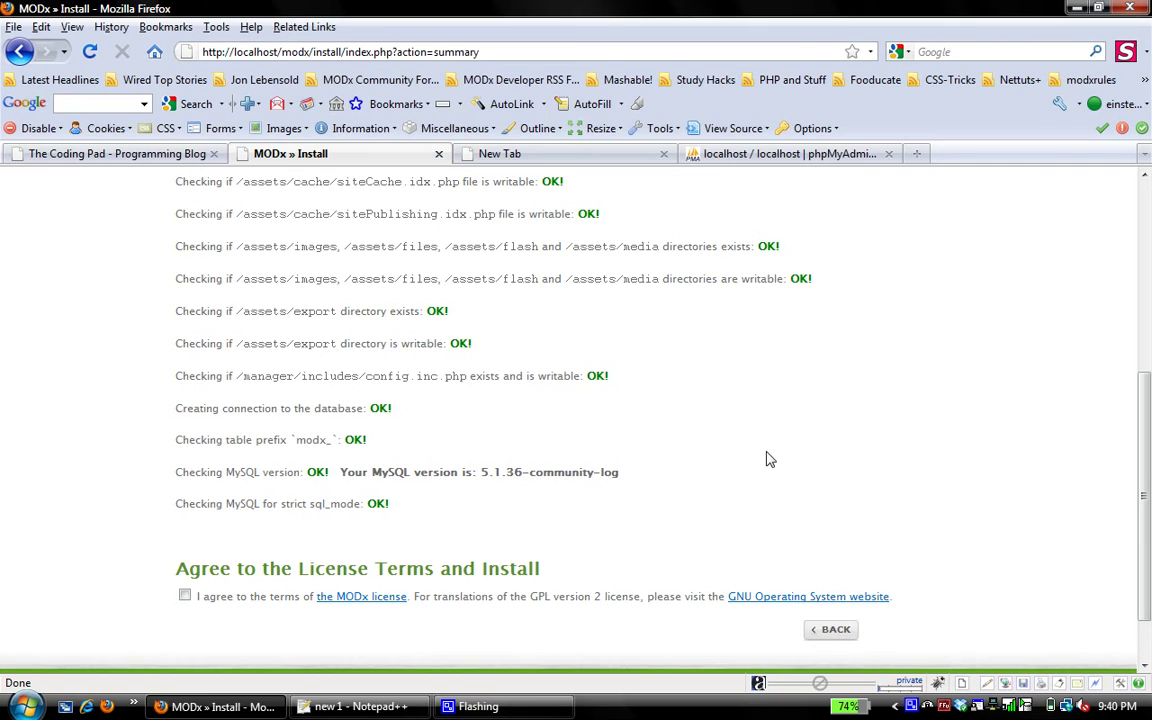
# Agree to the license, run the installation, and close the installer after it succeeds
pyautogui.click(185, 596)
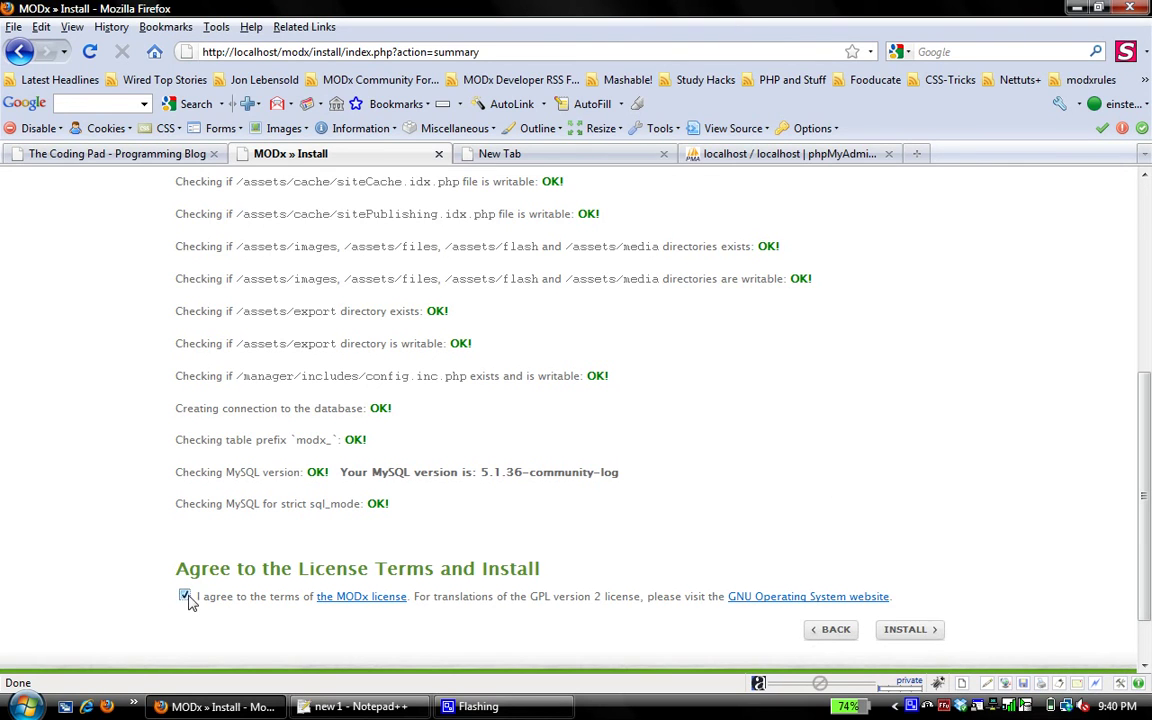
pyautogui.click(927, 706)
pyautogui.click(716, 541)
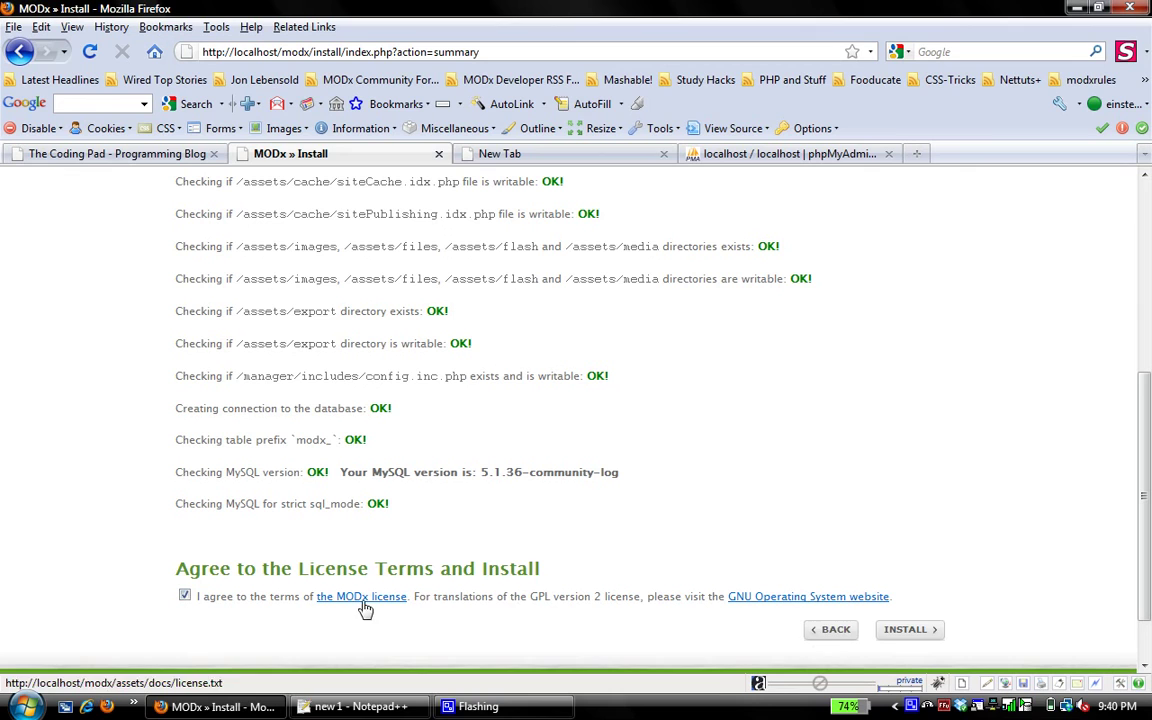
pyautogui.click(908, 630)
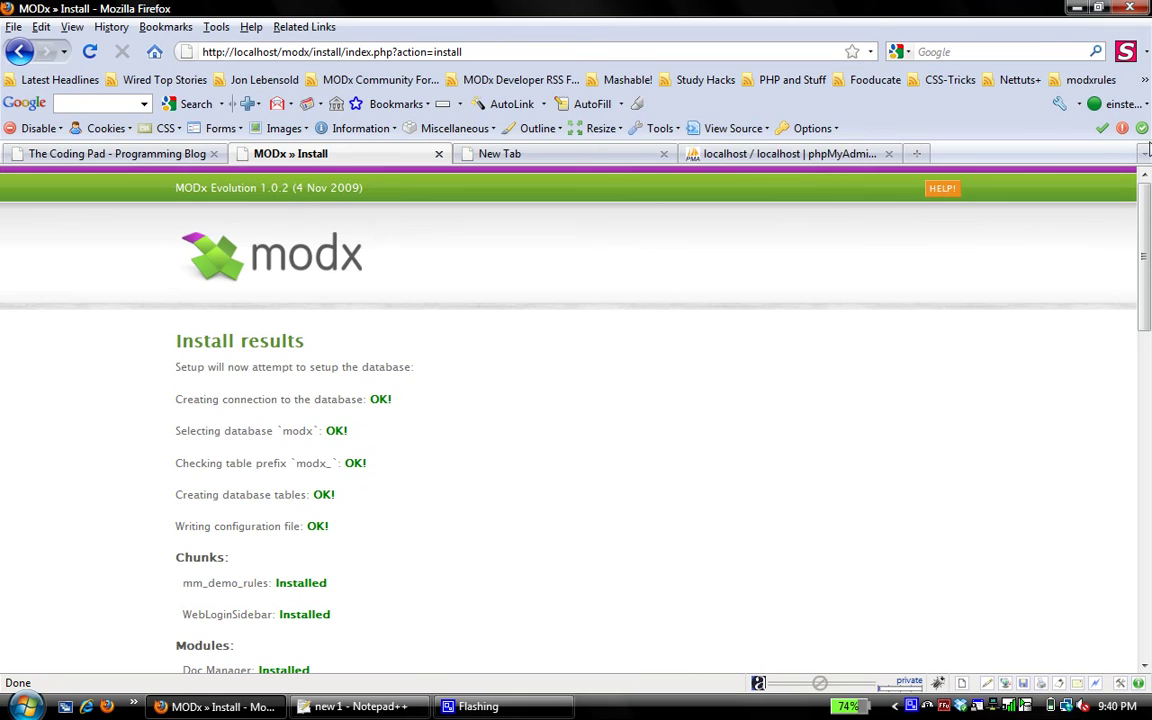
pyautogui.moveTo(1143, 210); pyautogui.dragTo(1148, 540)
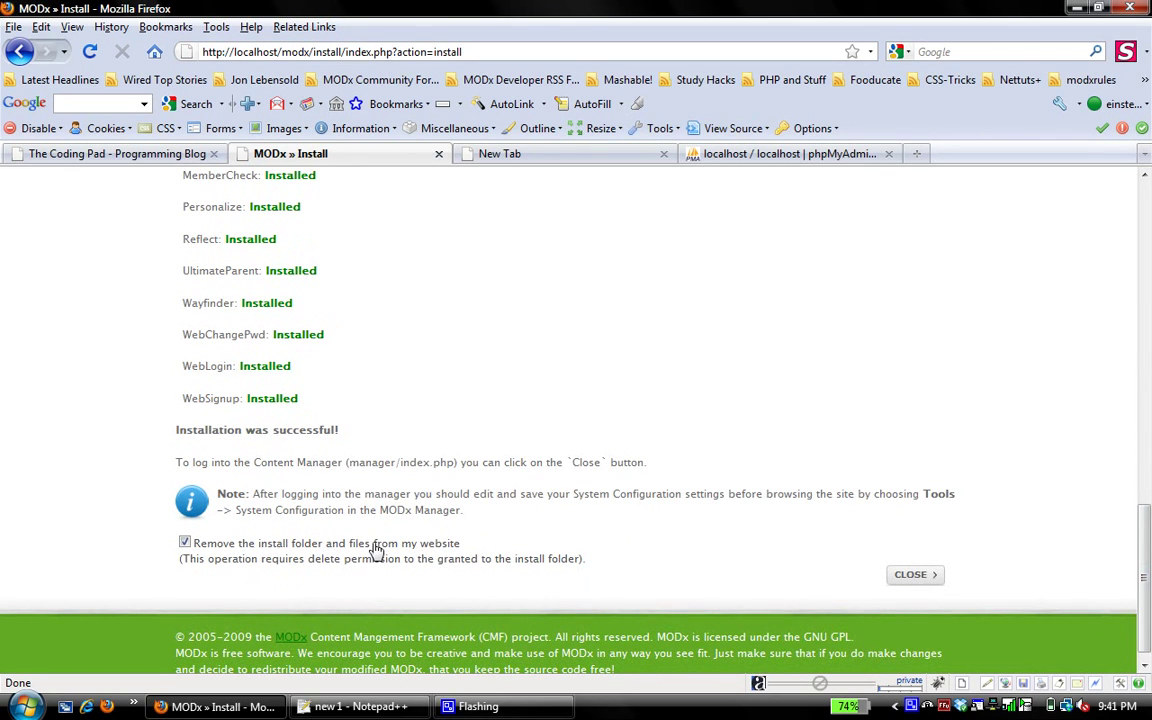
pyautogui.click(912, 576)
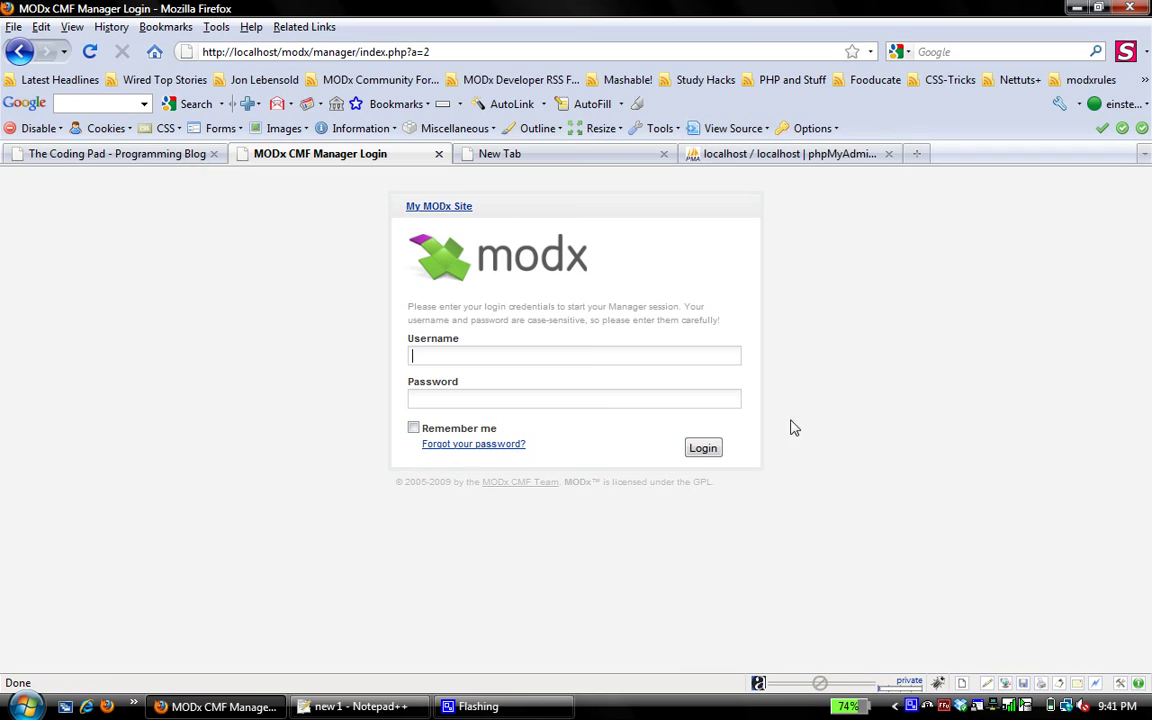
# Open the My MODx Site link and scroll its Install Successful welcome page
pyautogui.click(449, 210)
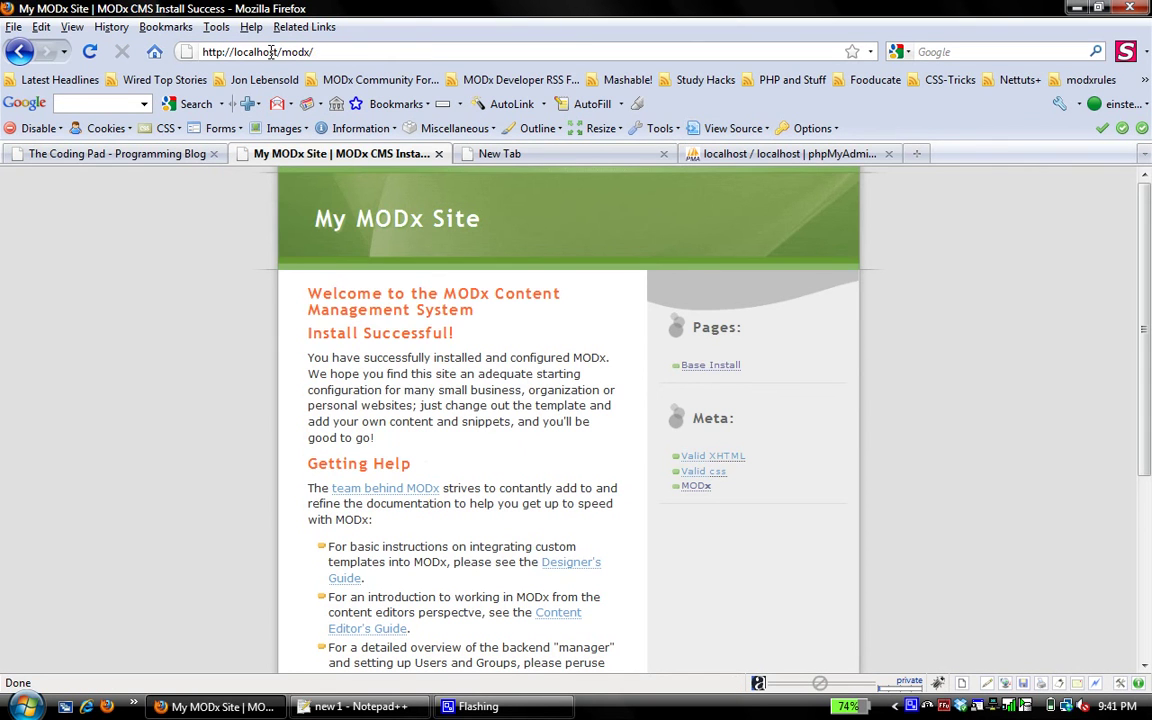
pyautogui.moveTo(1147, 280)
pyautogui.mouseDown()
pyautogui.moveTo(1145, 428)
pyautogui.moveTo(1146, 288)
pyautogui.mouseUp()
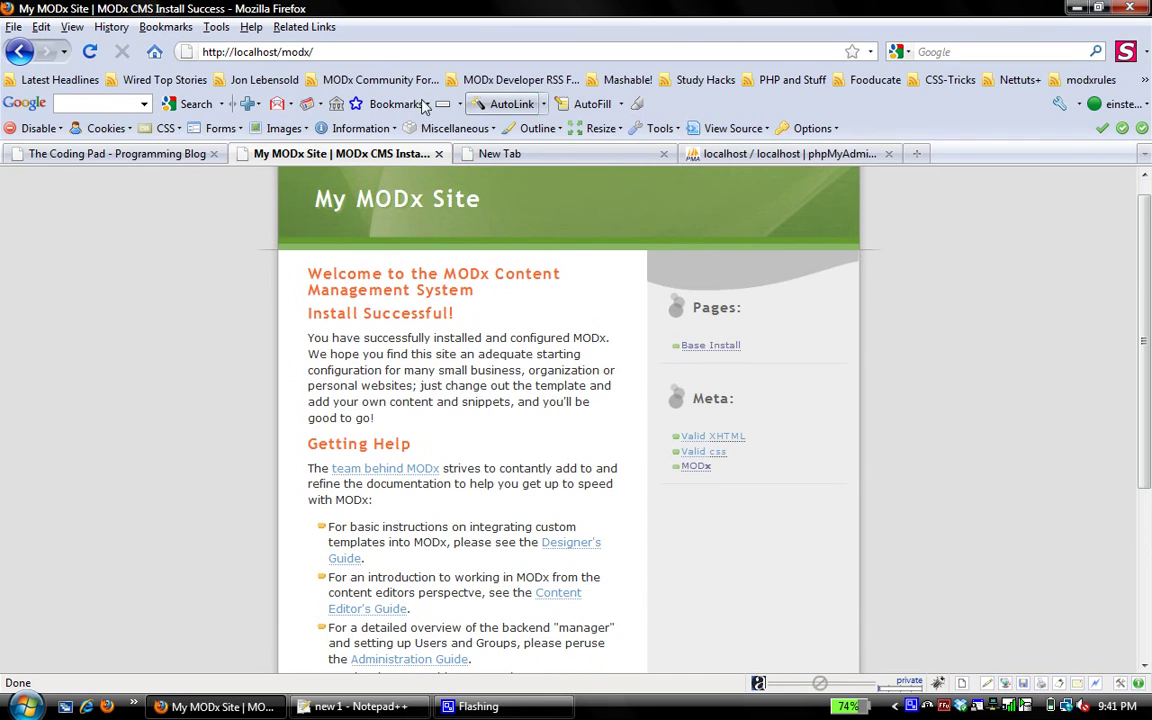
# Load the manager page by appending 'manager' to the localhost/modx address
pyautogui.click(318, 51)
pyautogui.click(325, 51)
pyautogui.write('manager')
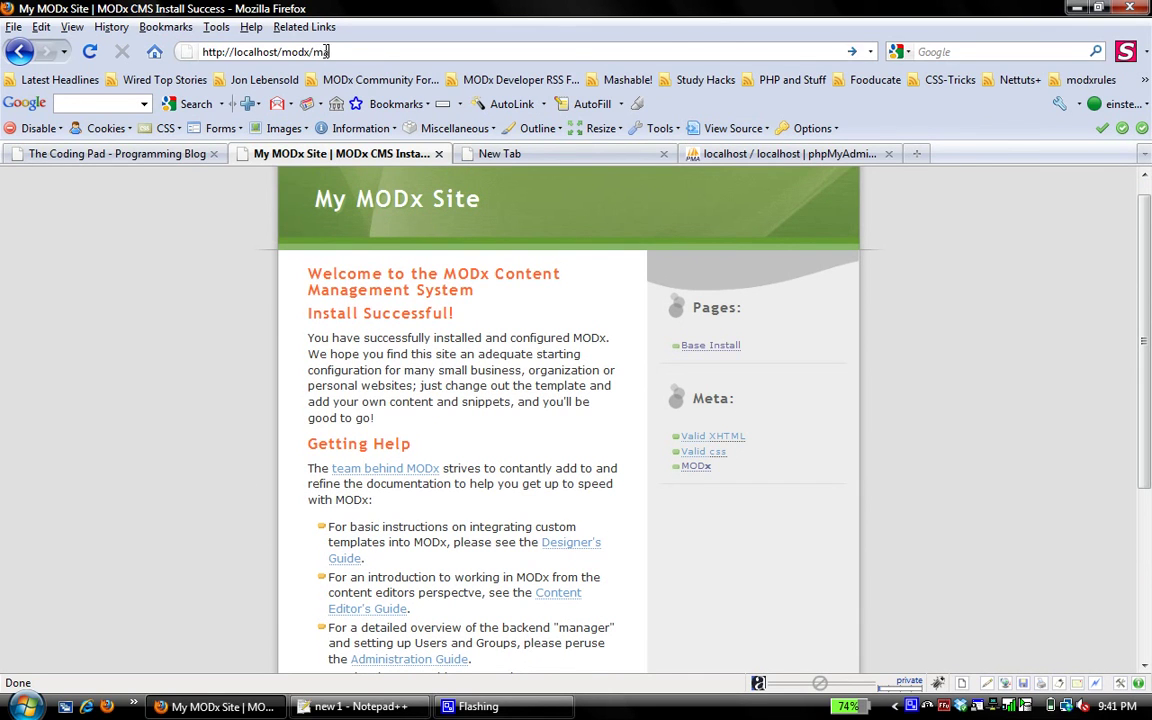
pyautogui.press('Return')
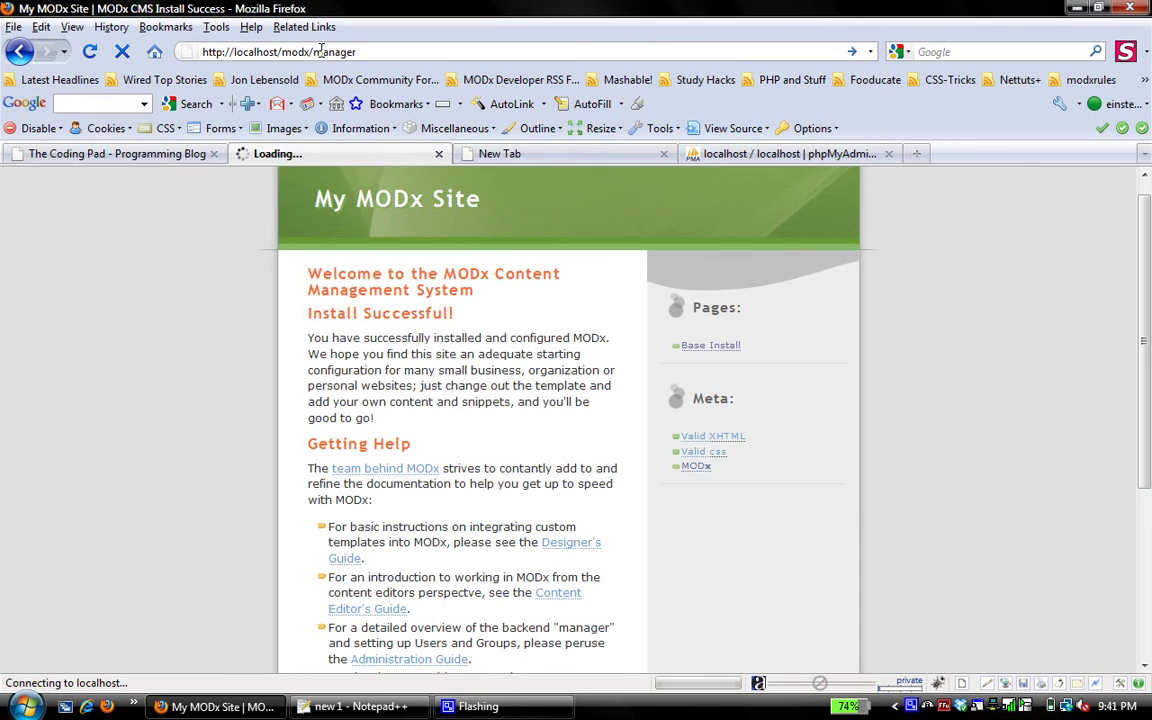
# Log in as admin and decline updating the stored password
pyautogui.write('a')
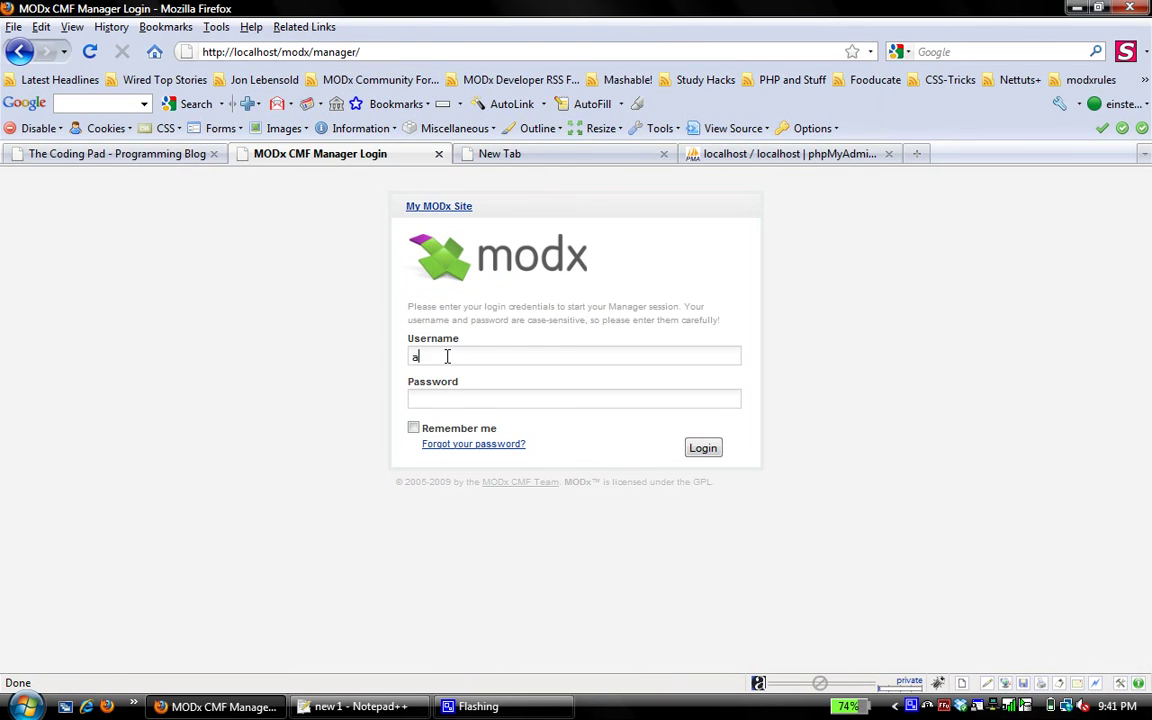
pyautogui.write('dmin')
pyautogui.press('Tab')
pyautogui.write('p')
pyautogui.click(705, 448)
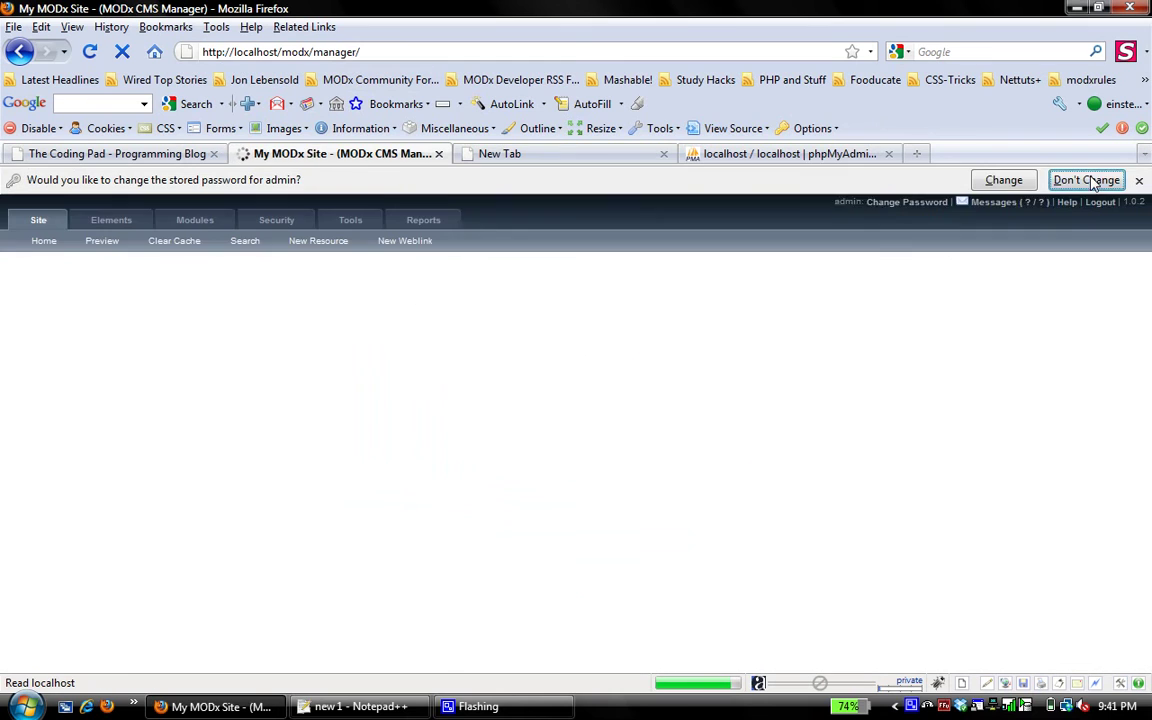
pyautogui.click(1085, 180)
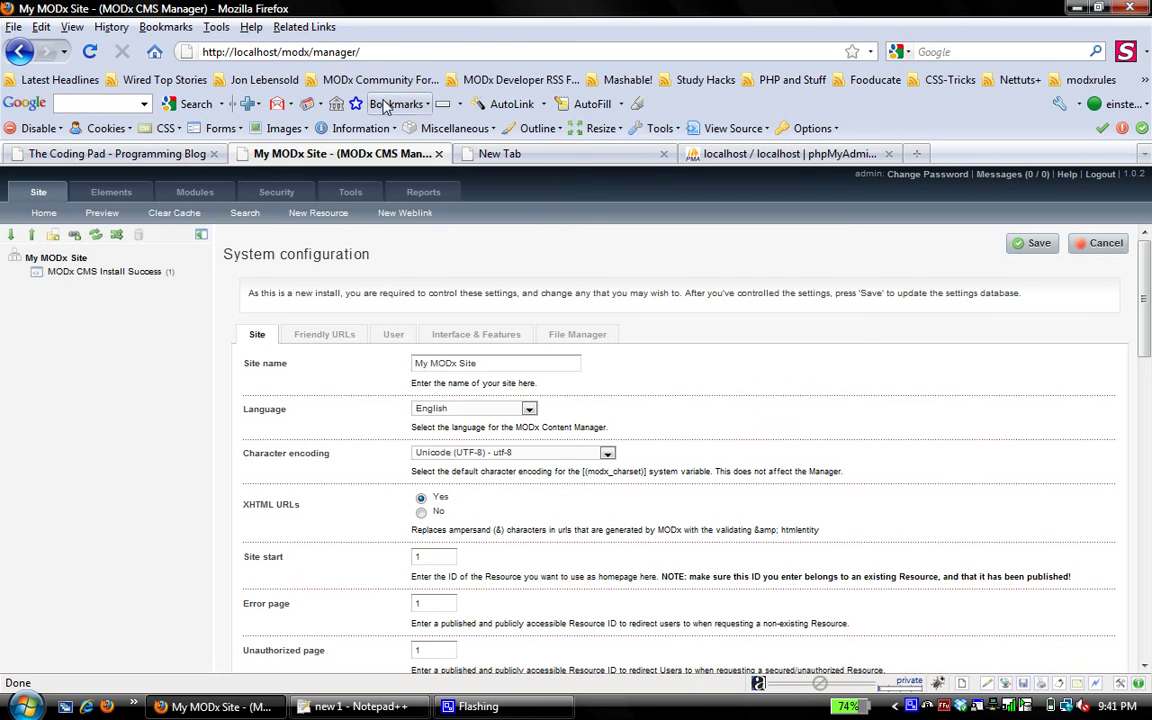
# Remove 'manager/' from the address to reload the front end at localhost/modx
pyautogui.moveTo(311, 51); pyautogui.dragTo(432, 48)
pyautogui.press('BackSpace')
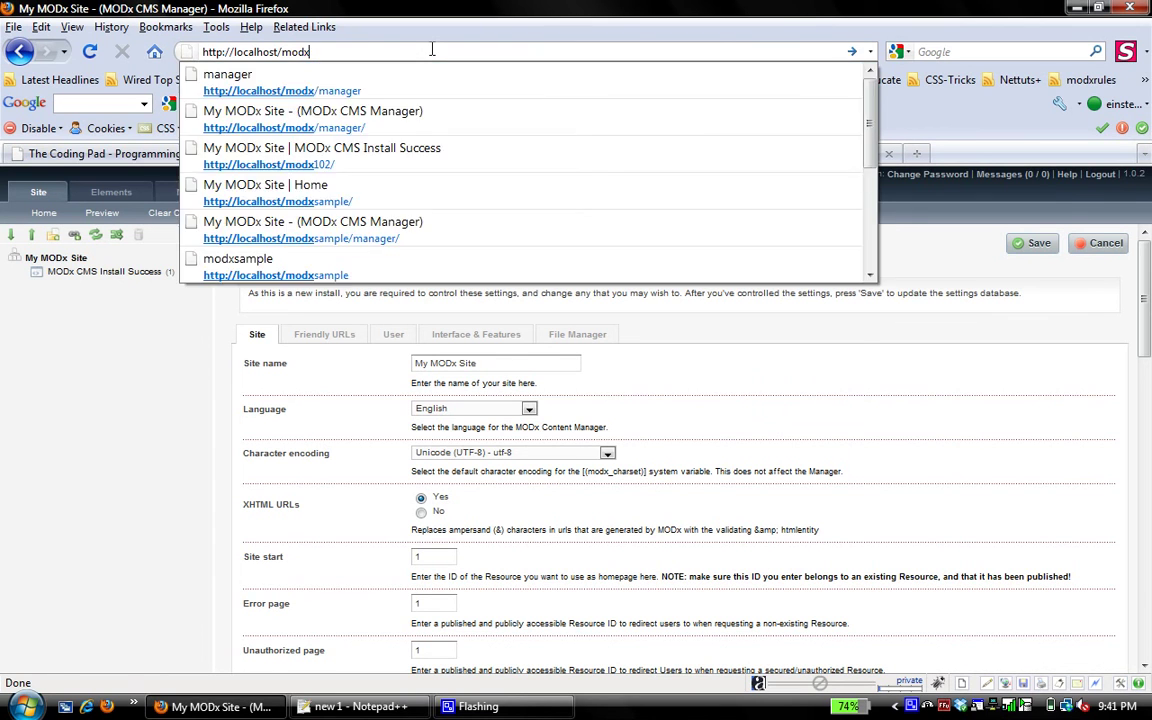
pyautogui.press('BackSpace')
pyautogui.press('Return')
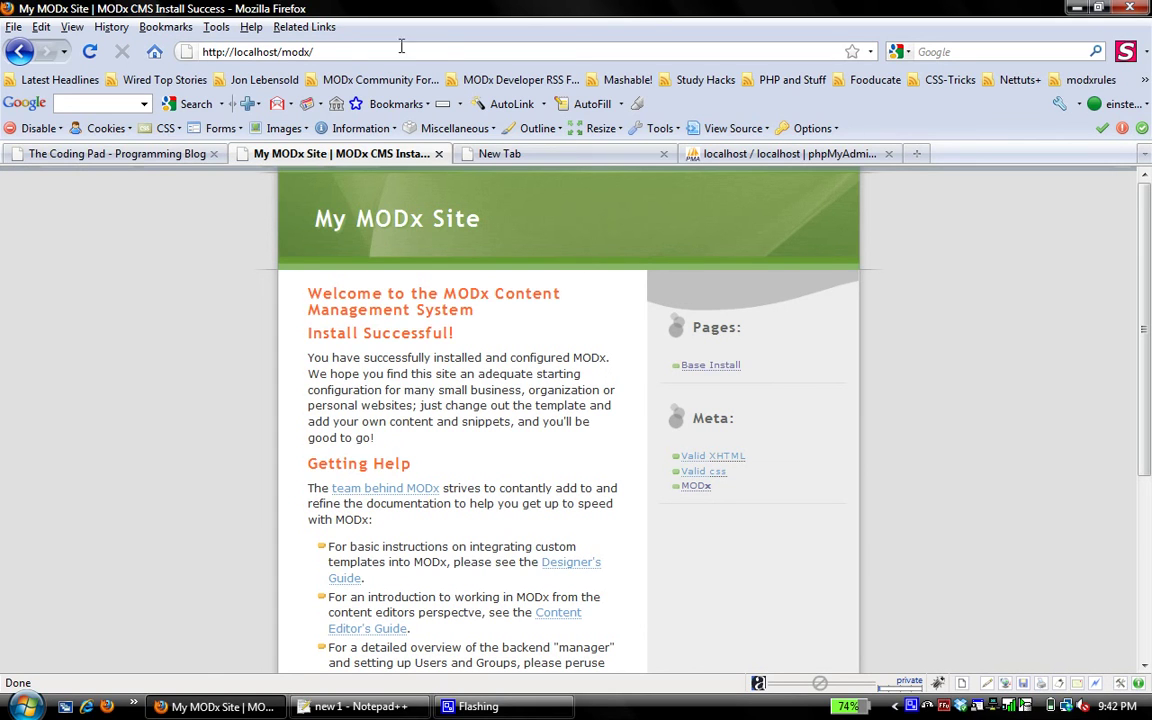
pyautogui.click(102, 155)
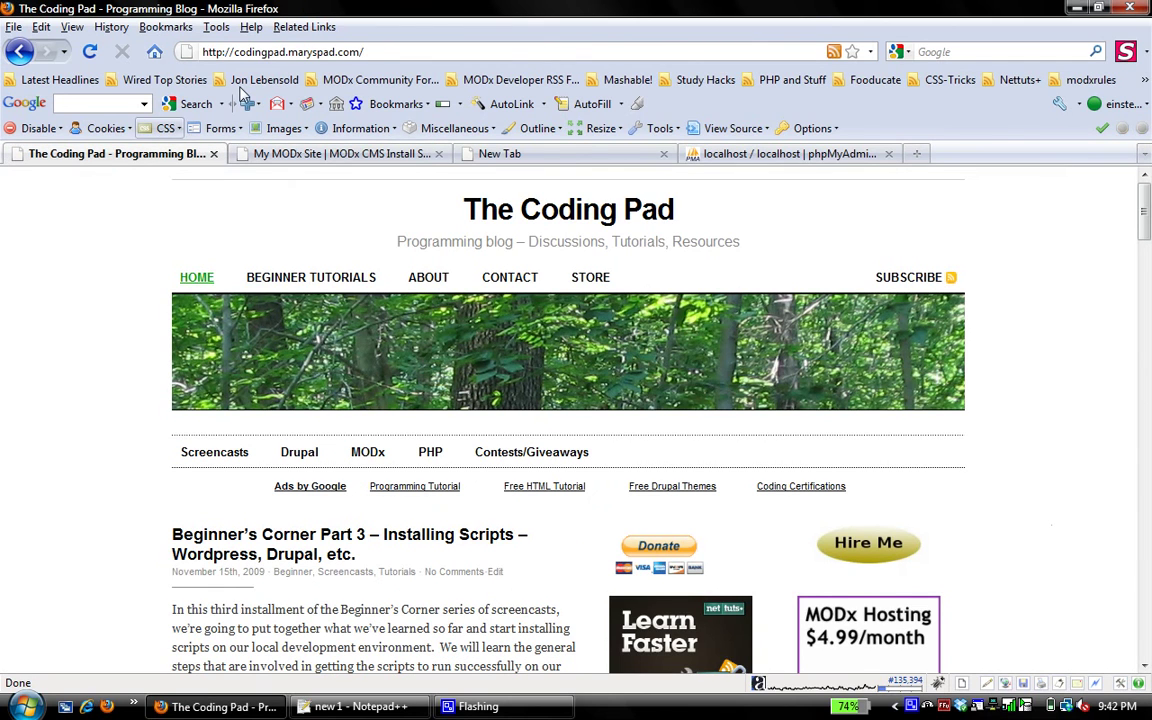